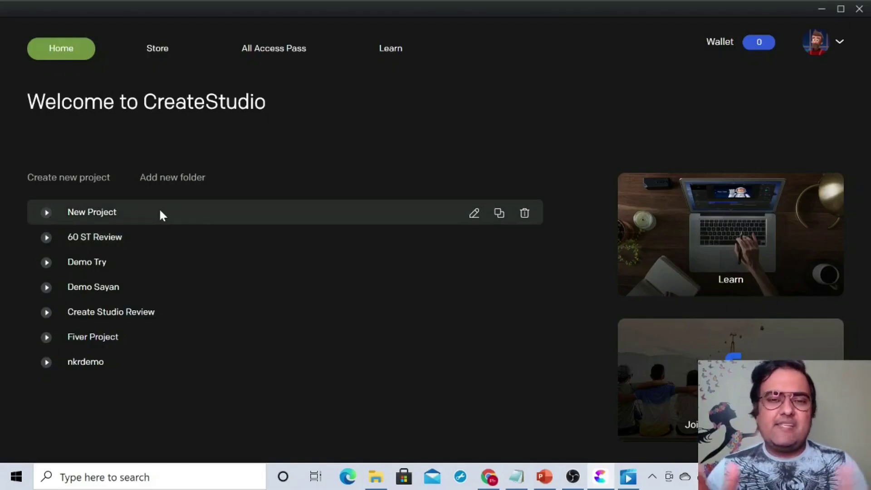
# Create a new 1080p HD (1920×1080) project with a custom name and a black background.
pyautogui.click(86, 177)
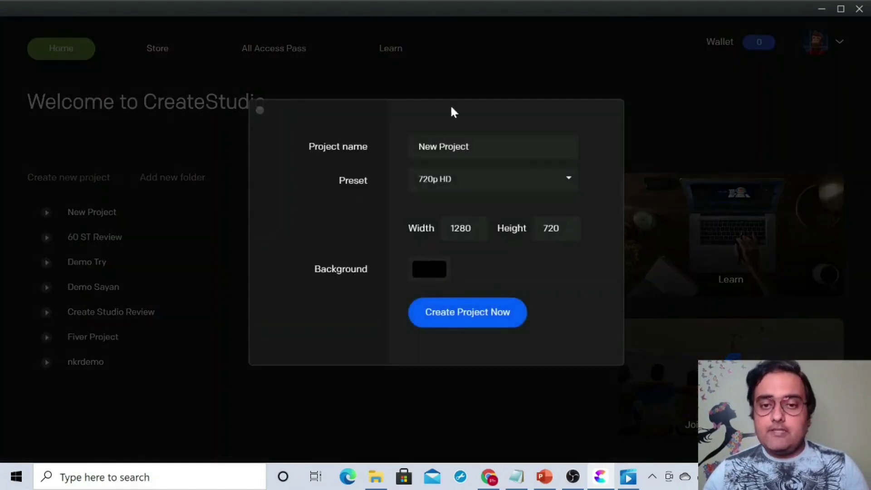
pyautogui.moveTo(470, 146); pyautogui.dragTo(405, 148)
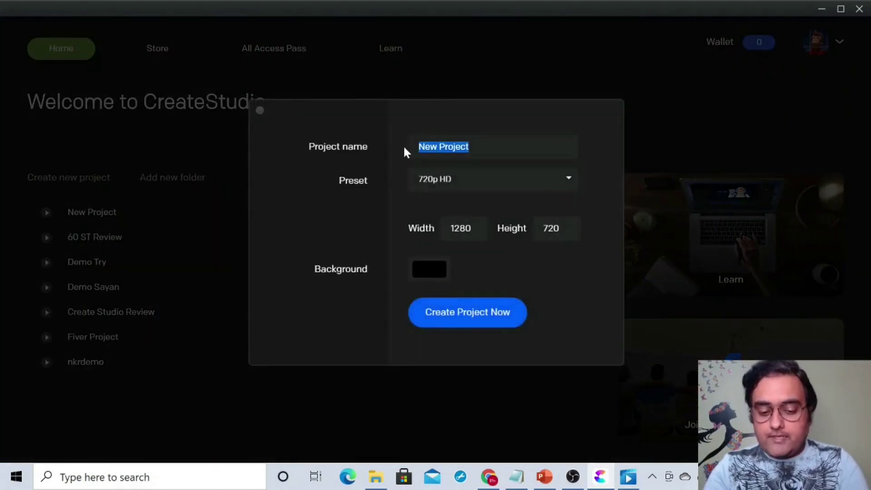
pyautogui.write('demowith')
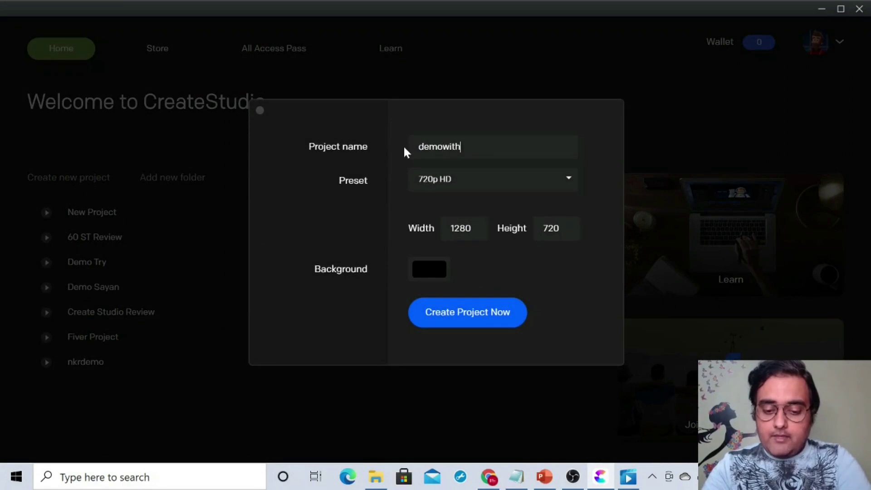
pyautogui.write(' sayan')
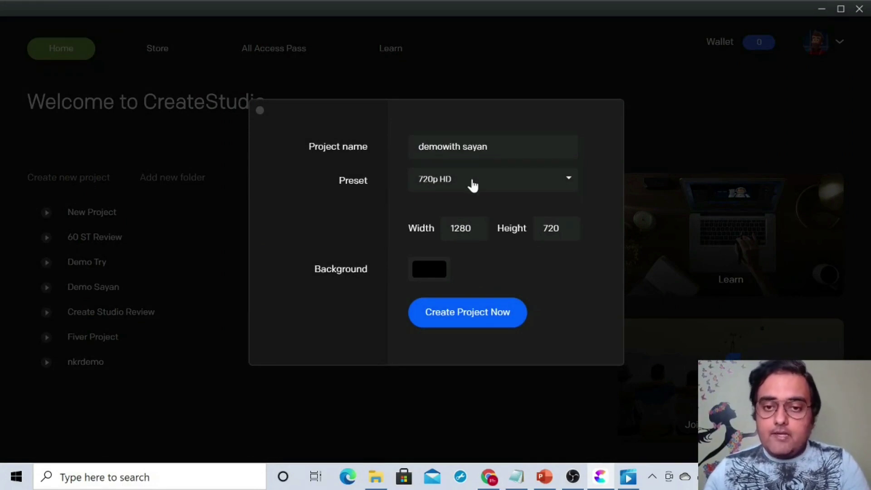
pyautogui.click(473, 184)
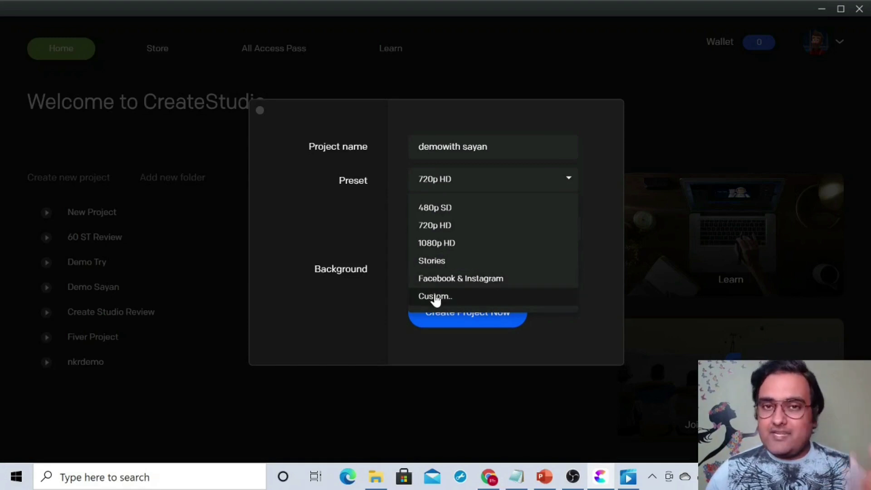
pyautogui.click(448, 244)
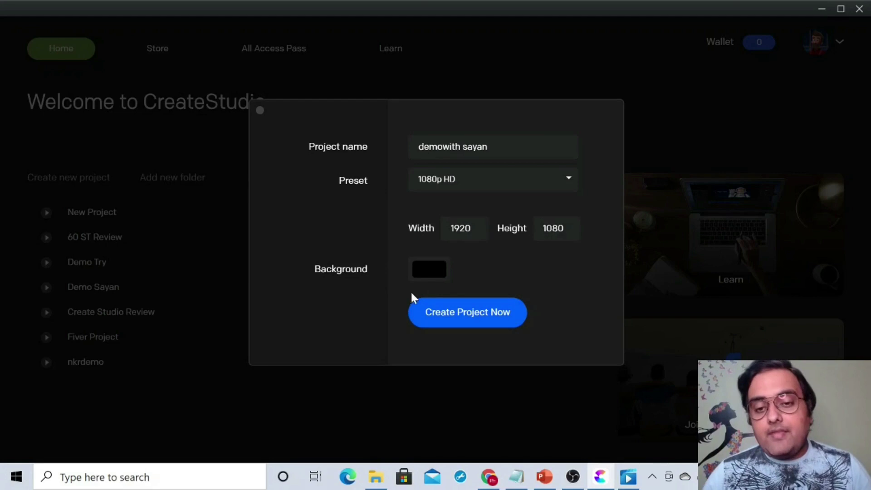
pyautogui.click(422, 271)
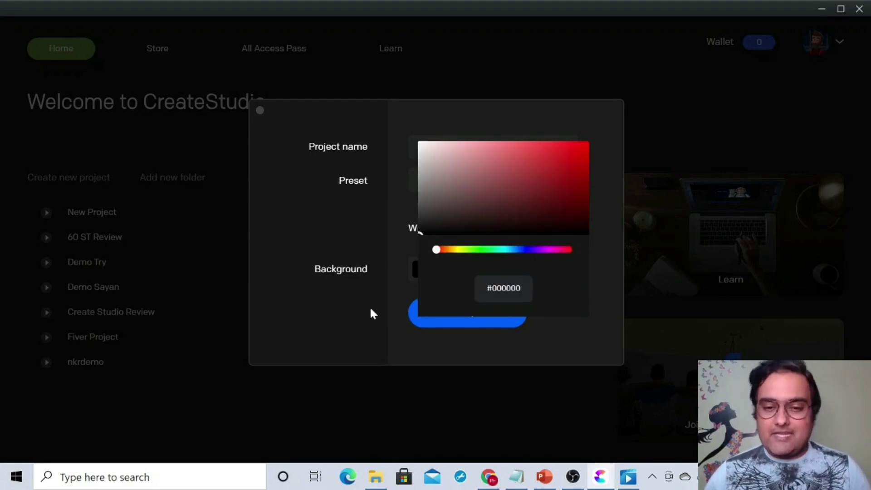
pyautogui.click(356, 311)
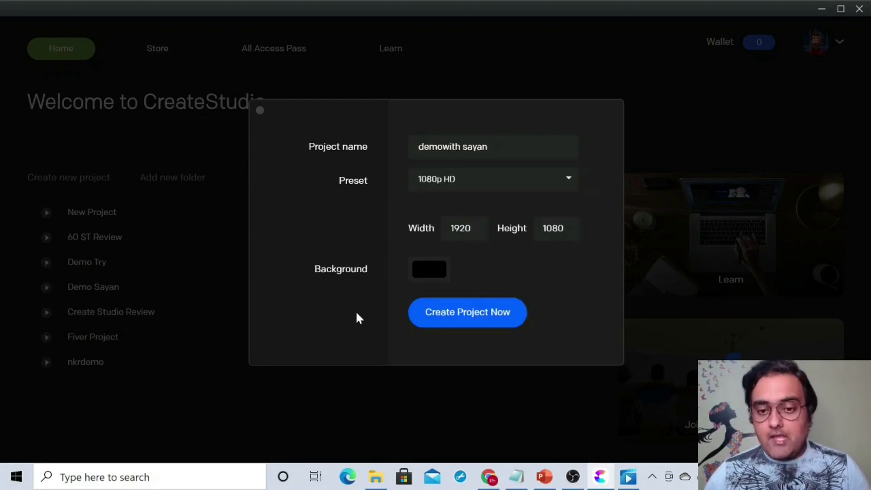
pyautogui.click(461, 326)
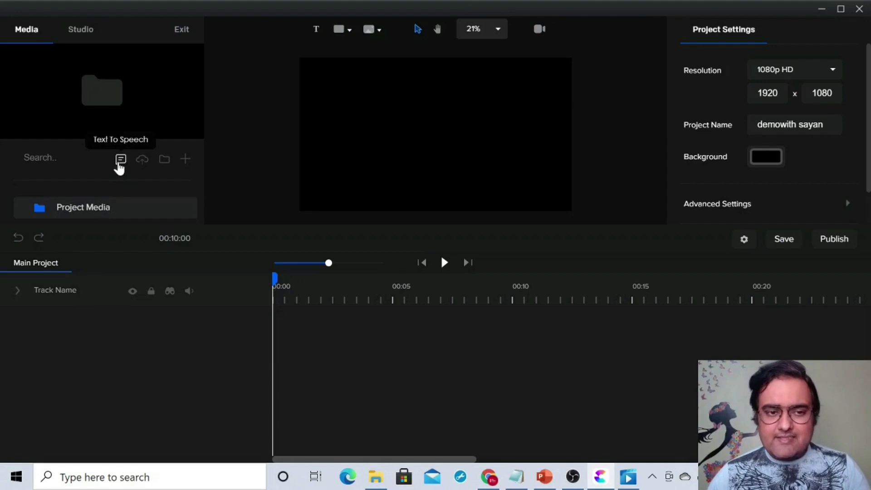
pyautogui.click(142, 160)
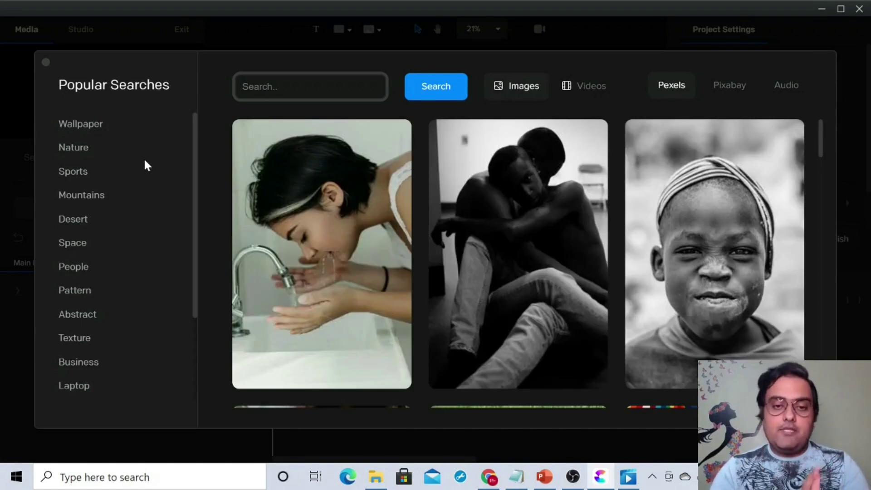
pyautogui.moveTo(356, 200)
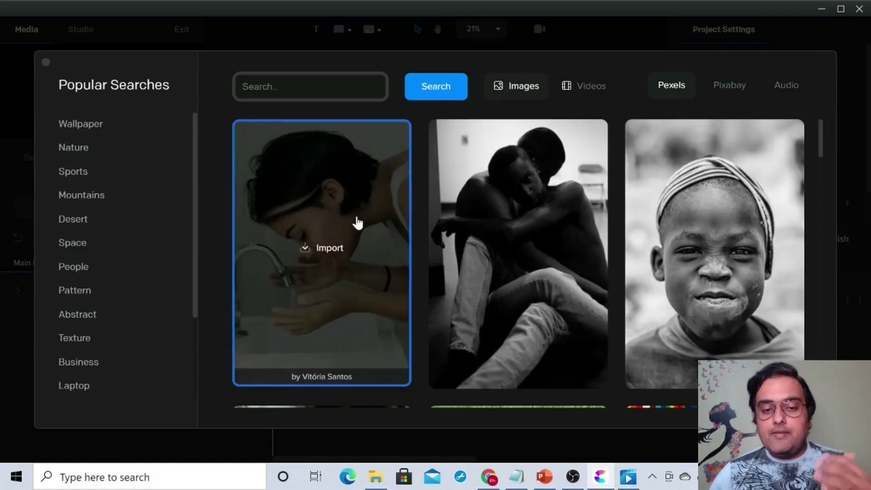
pyautogui.click(591, 88)
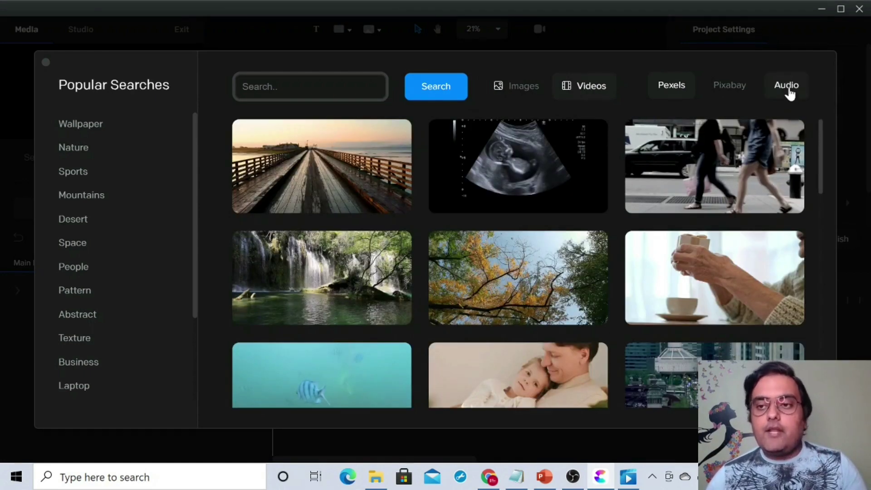
pyautogui.click(789, 88)
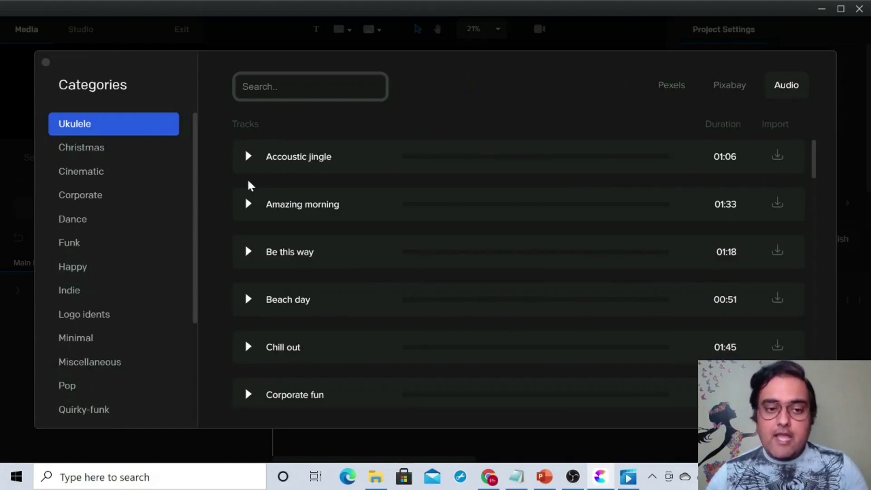
pyautogui.moveTo(197, 268); pyautogui.dragTo(196, 375)
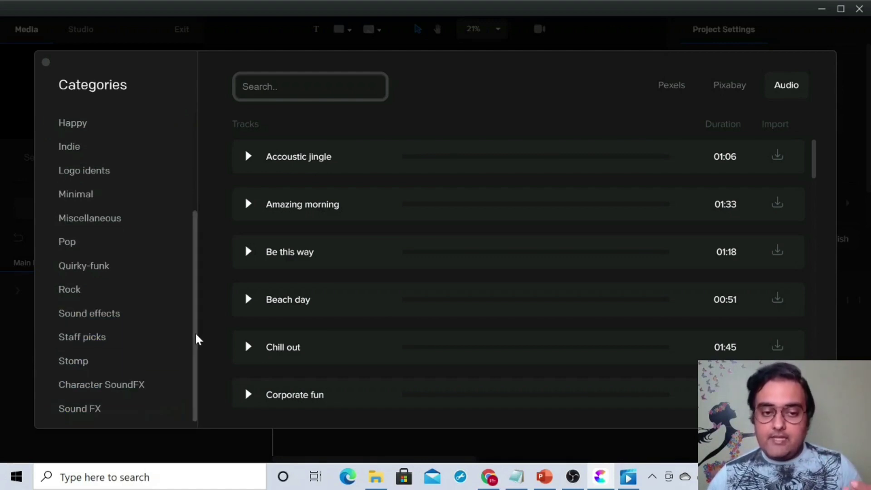
pyautogui.moveTo(194, 336); pyautogui.dragTo(198, 164)
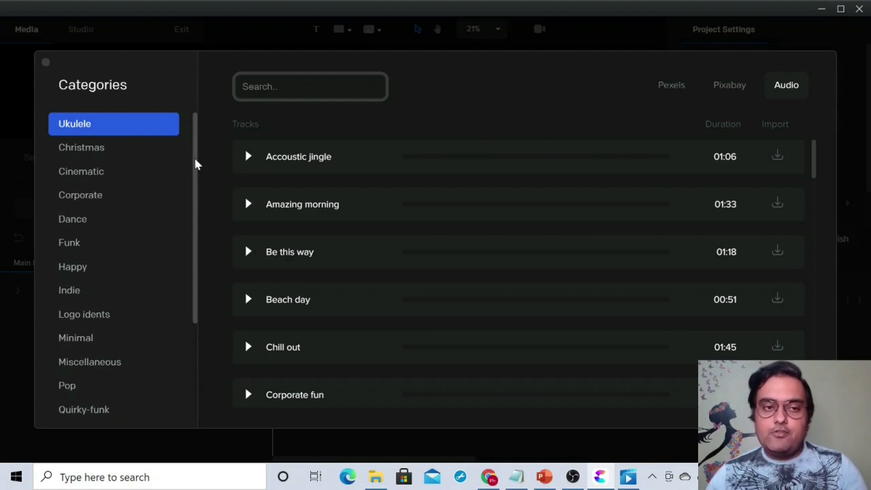
pyautogui.click(46, 62)
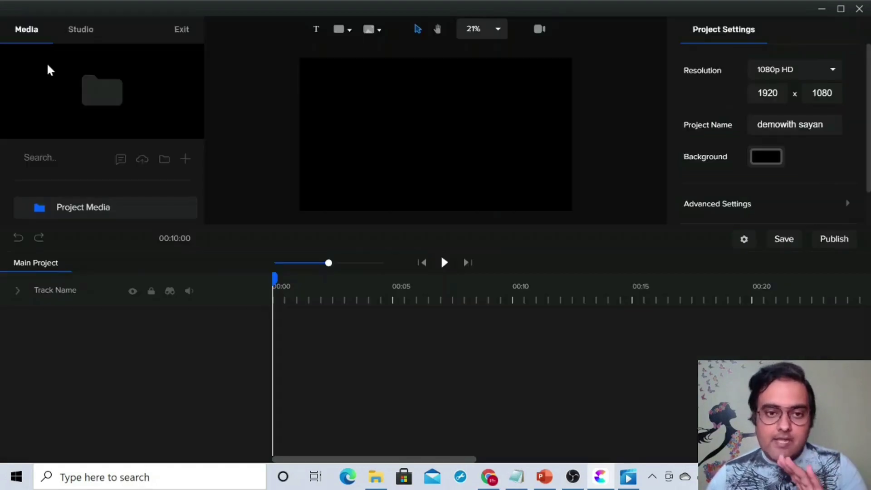
pyautogui.click(185, 159)
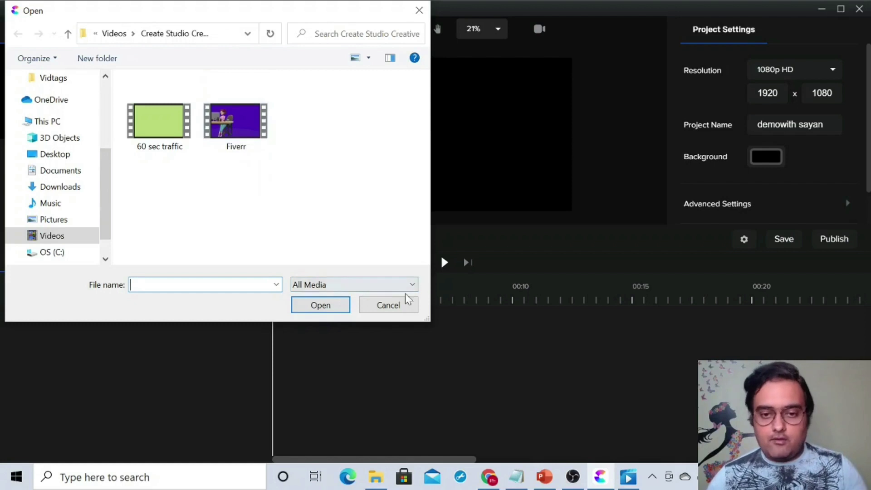
pyautogui.click(391, 305)
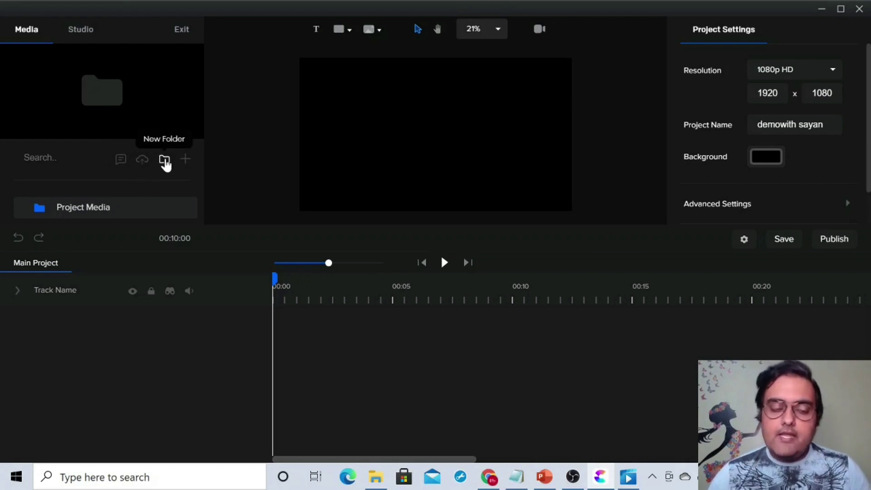
# Enter the text-to-speech script 'this is a demo on TTS' and keep English (US) with voice Mike.
pyautogui.click(121, 160)
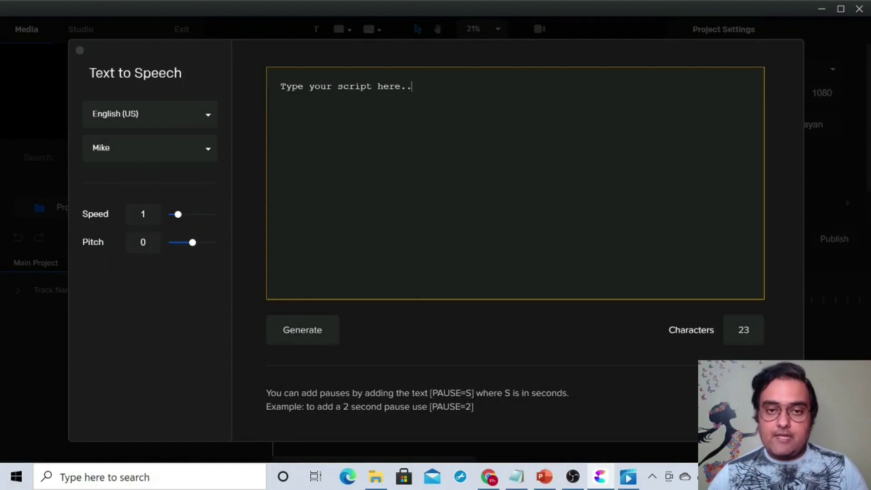
pyautogui.moveTo(412, 86); pyautogui.dragTo(255, 99)
pyautogui.write('this is')
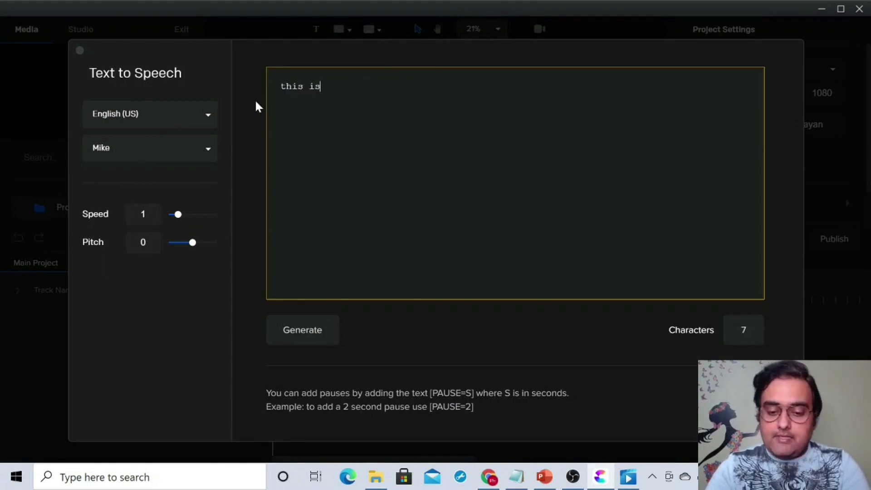
pyautogui.write(' a demo on TTS using Create Studio')
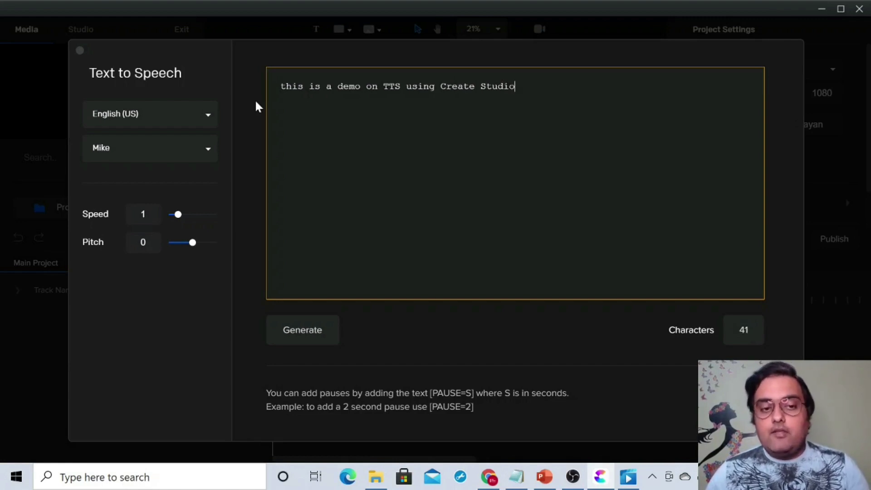
pyautogui.click(173, 123)
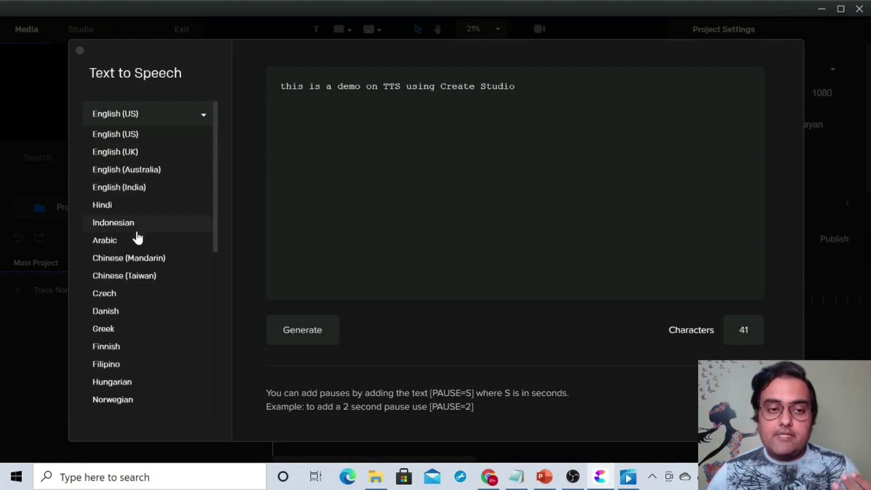
pyautogui.click(217, 190)
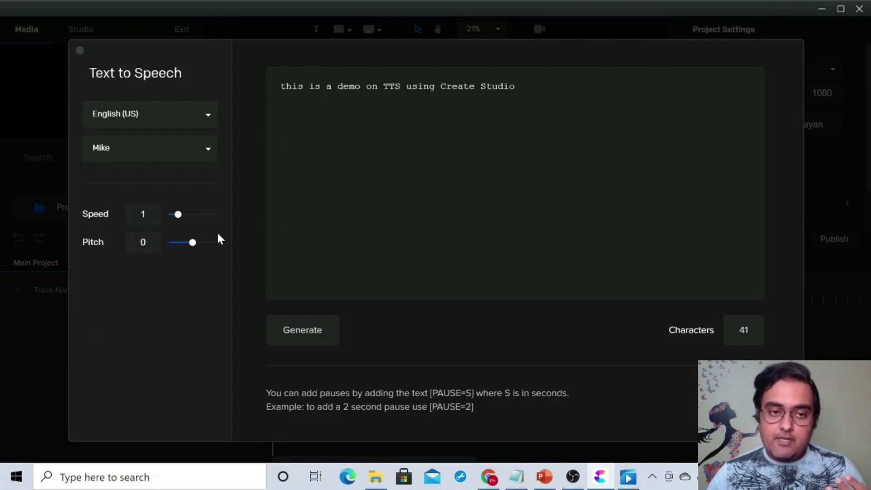
pyautogui.click(206, 152)
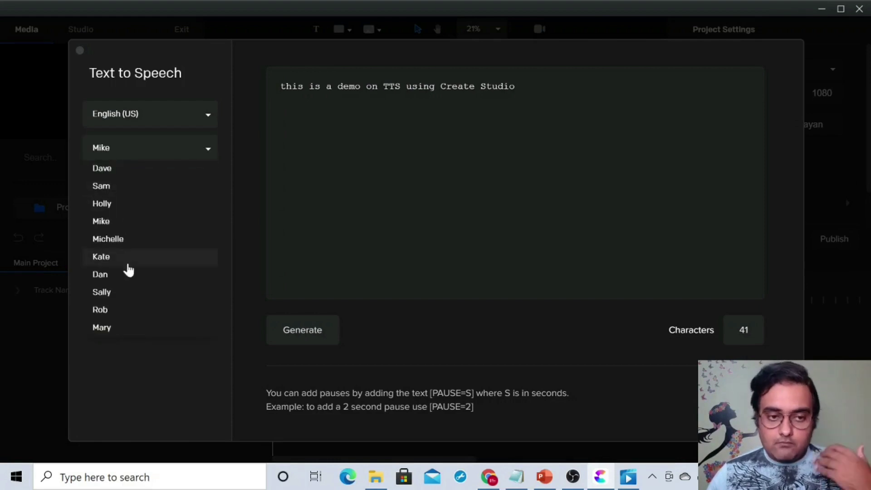
pyautogui.click(142, 372)
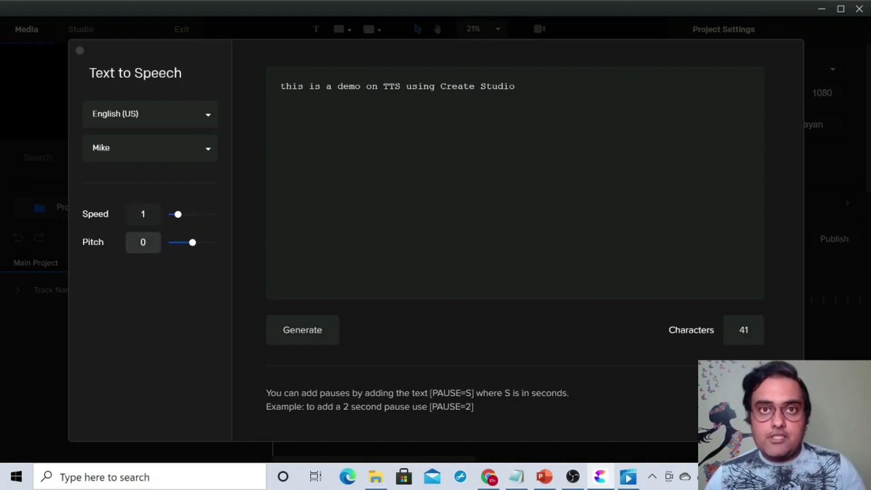
# Generate the speech and import it into the media library.
pyautogui.click(303, 340)
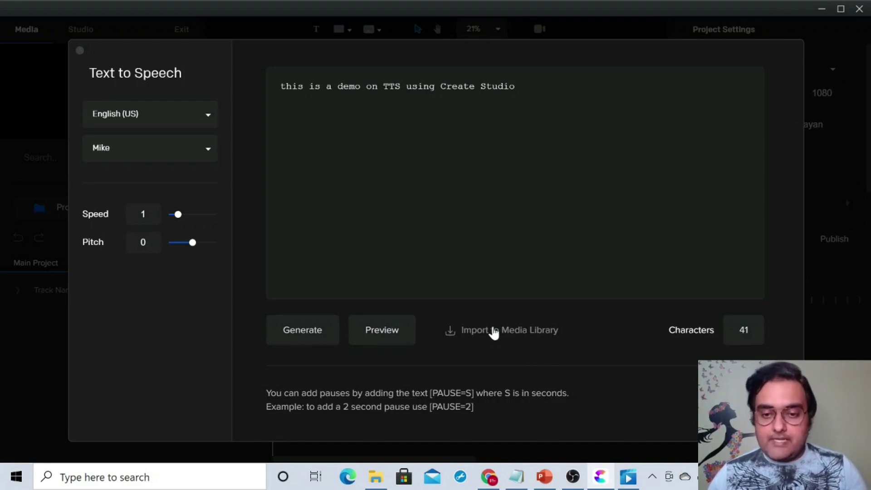
pyautogui.click(476, 337)
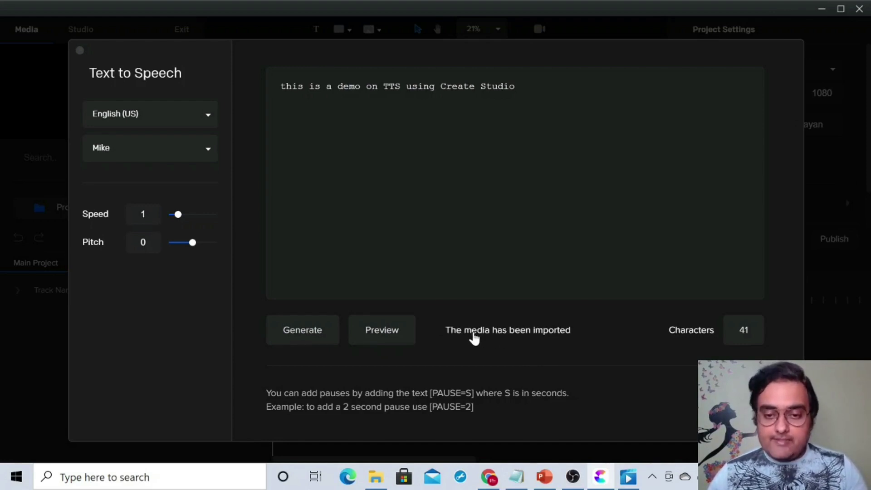
pyautogui.click(80, 52)
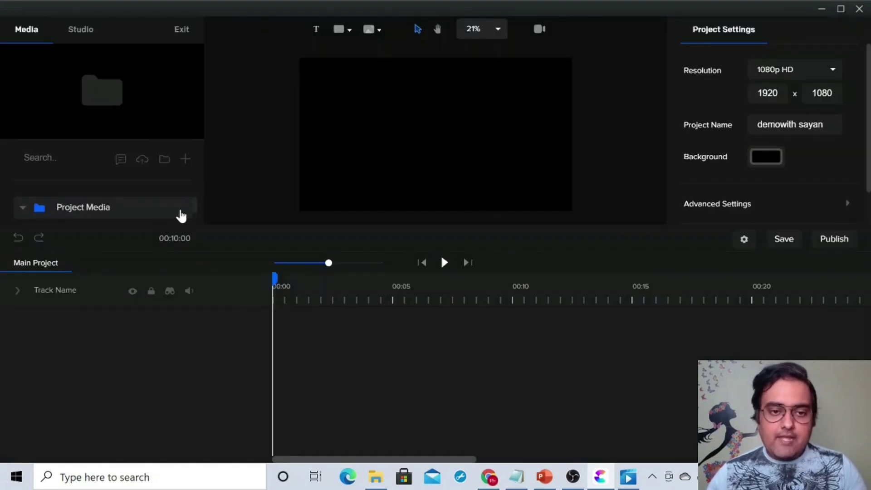
pyautogui.scroll(-2, 198, 214)
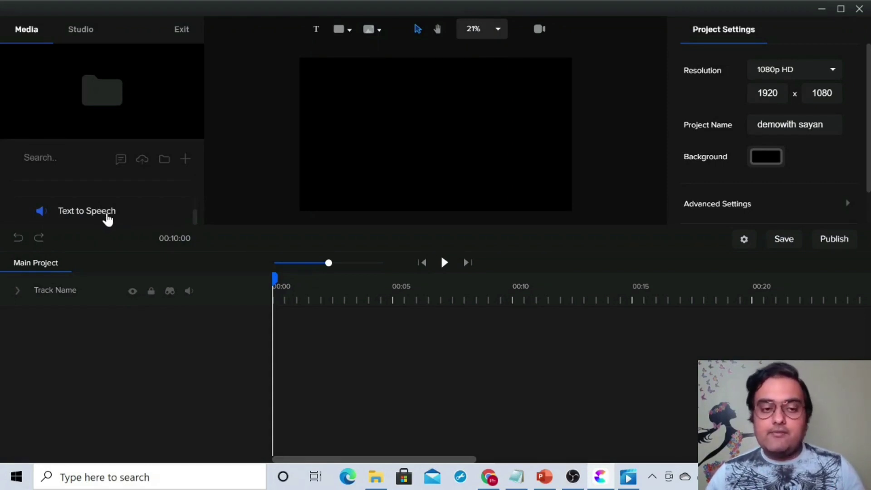
pyautogui.moveTo(107, 219); pyautogui.dragTo(426, 136)
pyautogui.click(326, 314)
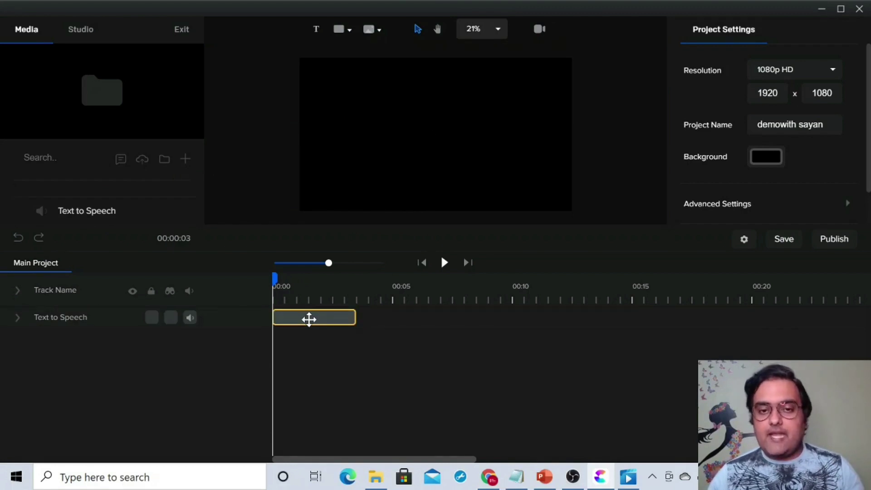
pyautogui.click(445, 263)
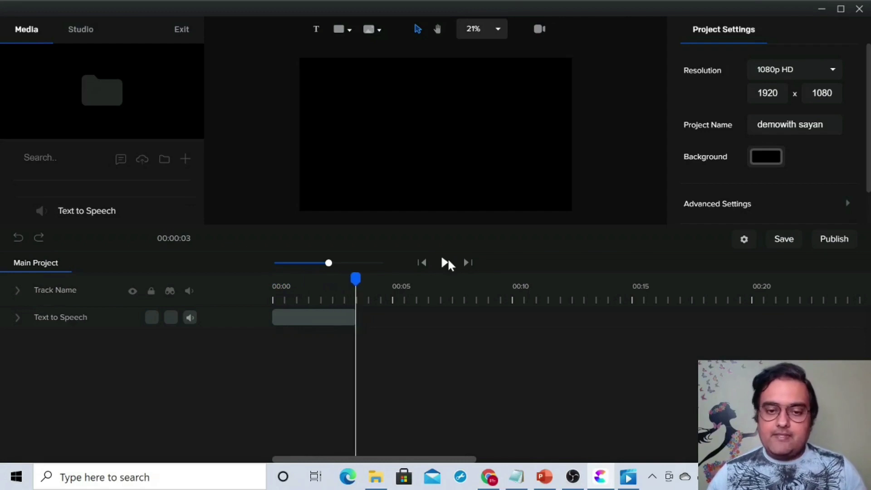
pyautogui.rightClick(286, 313)
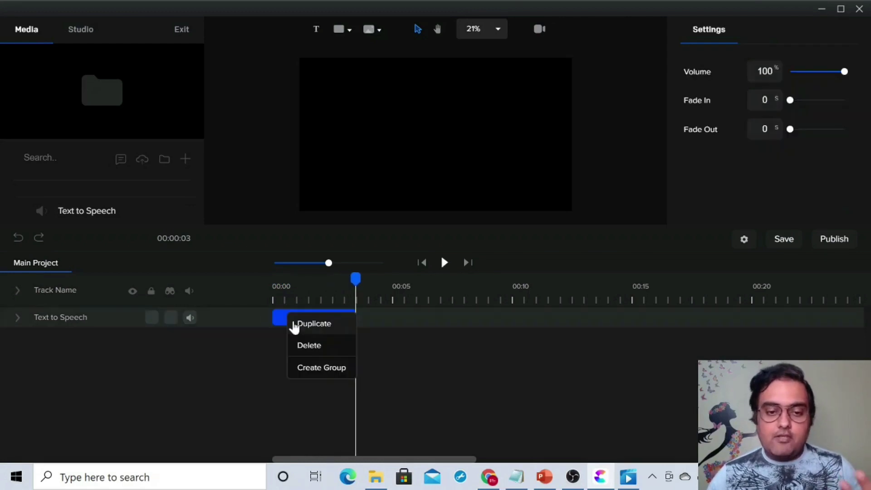
pyautogui.click(307, 346)
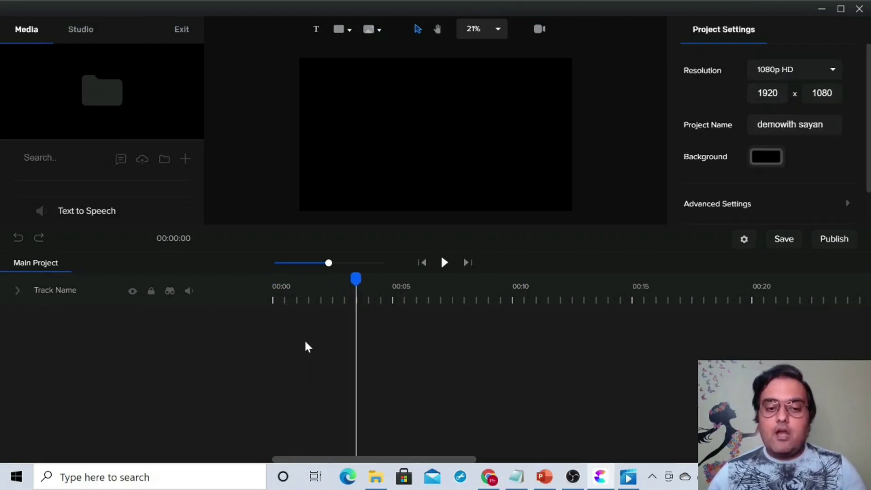
pyautogui.click(275, 288)
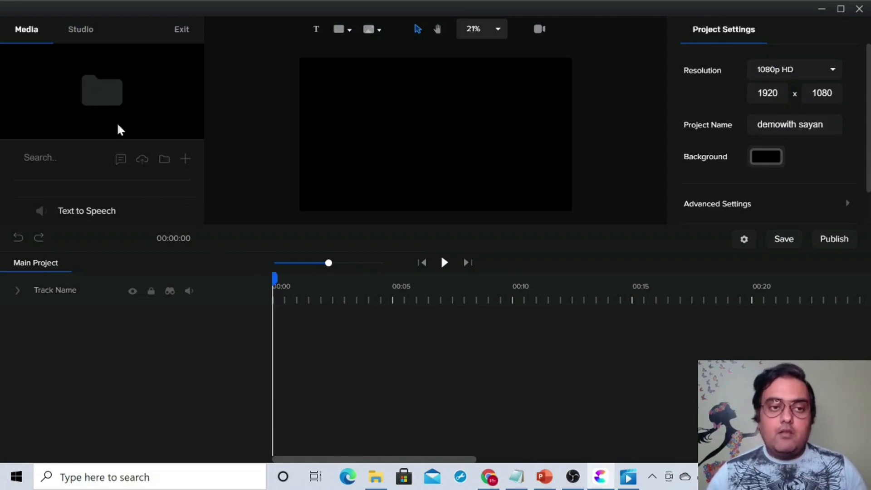
# Open the Studio library, enlarge the preview canvas, and browse categories like Scenes, Characters and Transitions.
pyautogui.click(81, 30)
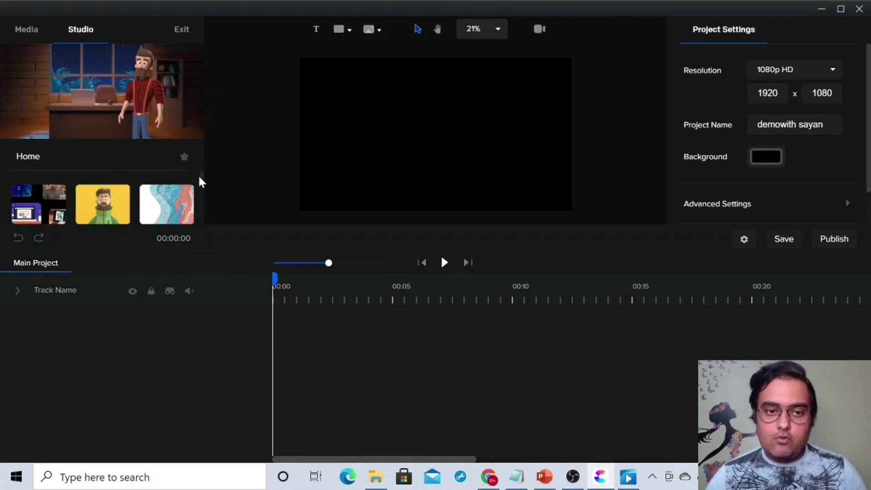
pyautogui.moveTo(270, 225); pyautogui.dragTo(276, 273)
pyautogui.moveTo(185, 215)
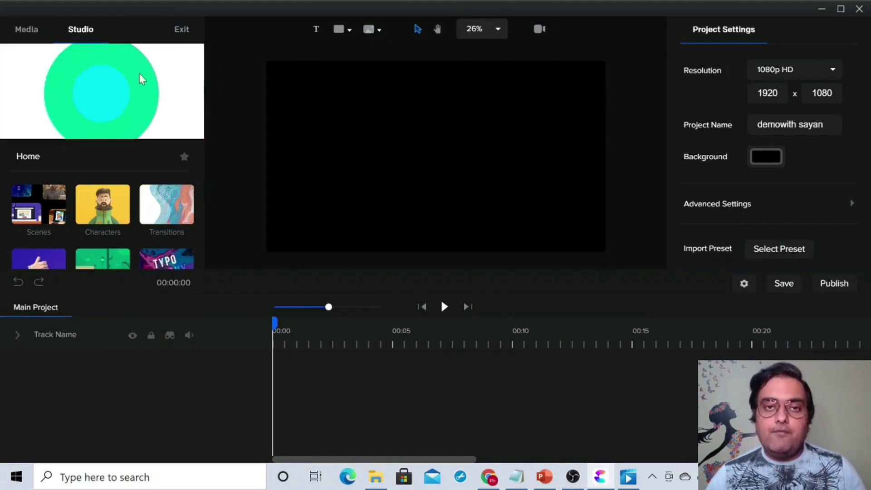
pyautogui.moveTo(47, 224)
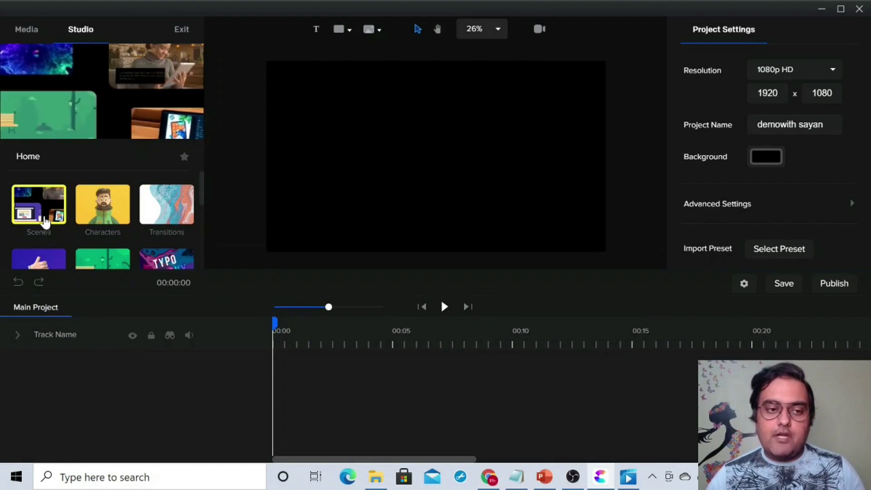
pyautogui.moveTo(103, 219)
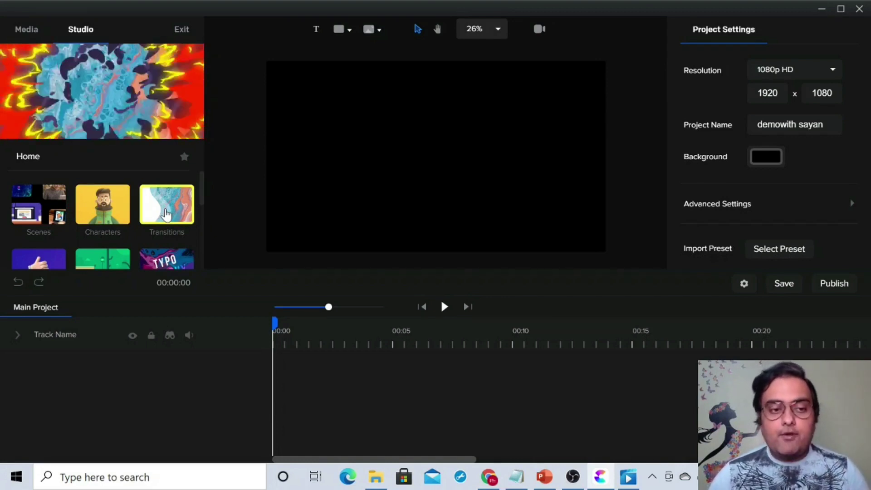
pyautogui.moveTo(204, 198); pyautogui.dragTo(208, 216)
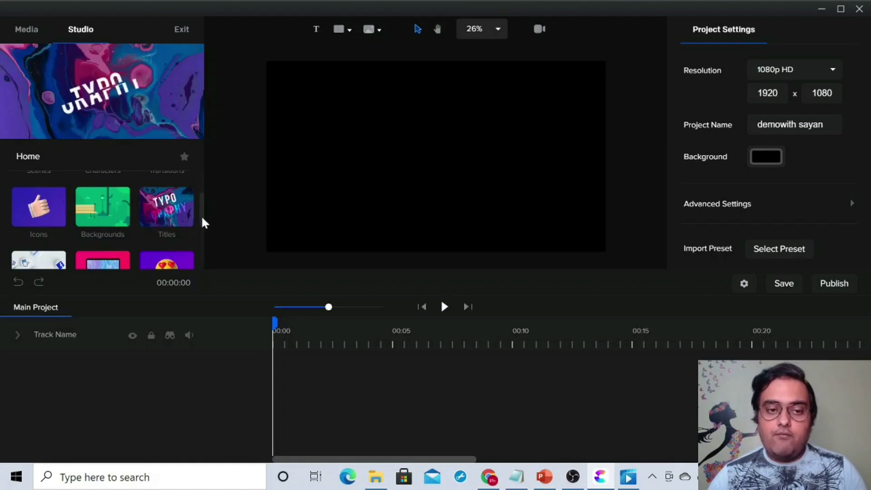
pyautogui.moveTo(203, 220); pyautogui.dragTo(209, 243)
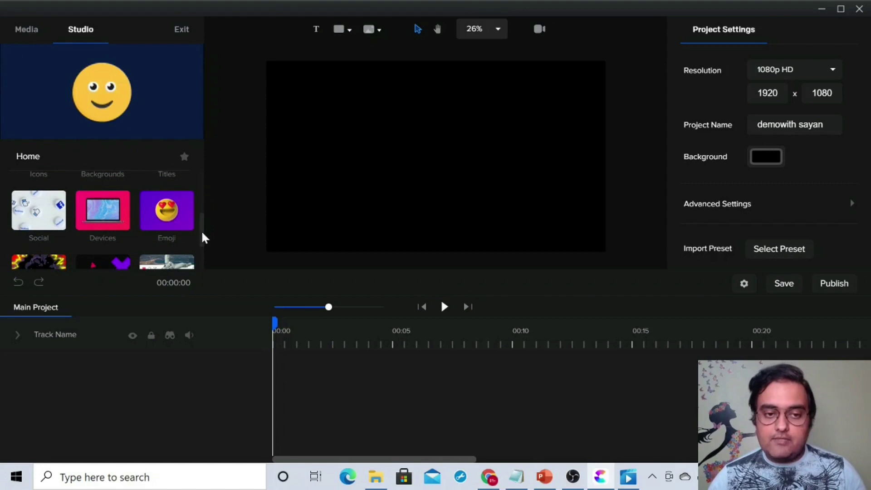
pyautogui.moveTo(203, 236); pyautogui.dragTo(200, 200)
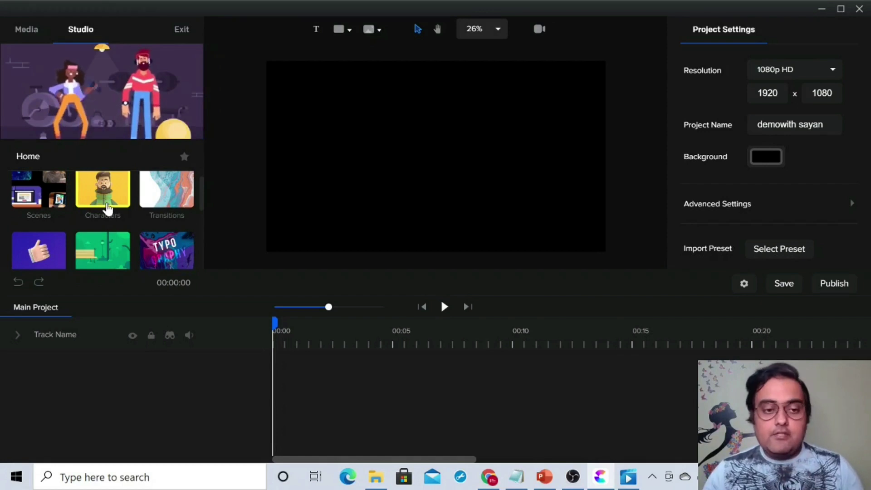
# Drag the Wood Office background from Backgrounds > 3d onto the canvas.
pyautogui.click(104, 249)
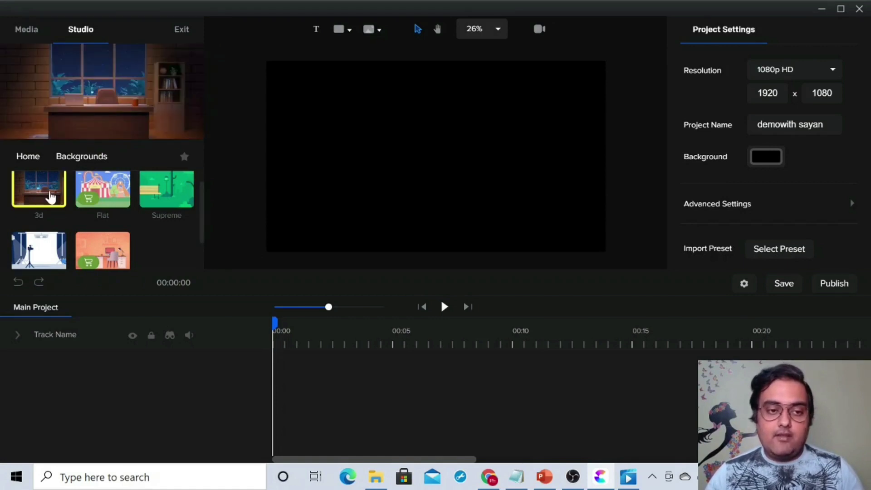
pyautogui.click(51, 198)
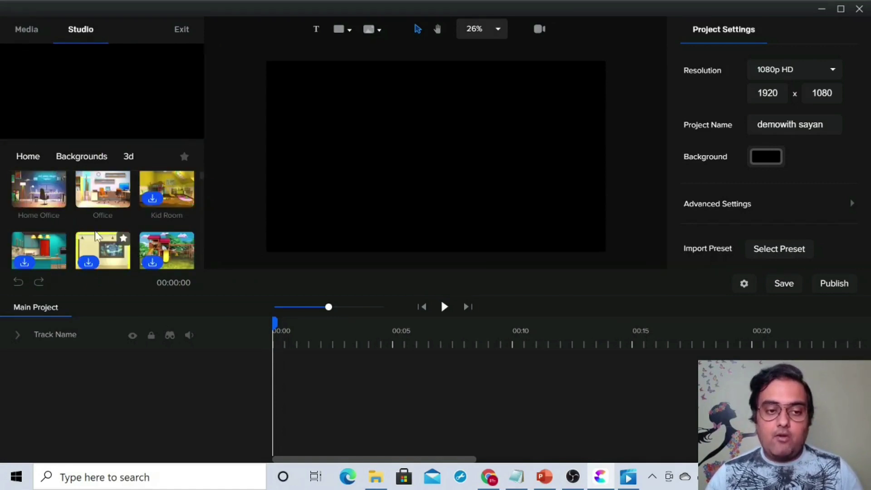
pyautogui.moveTo(201, 179); pyautogui.dragTo(204, 183)
pyautogui.scroll(-3, 203, 185)
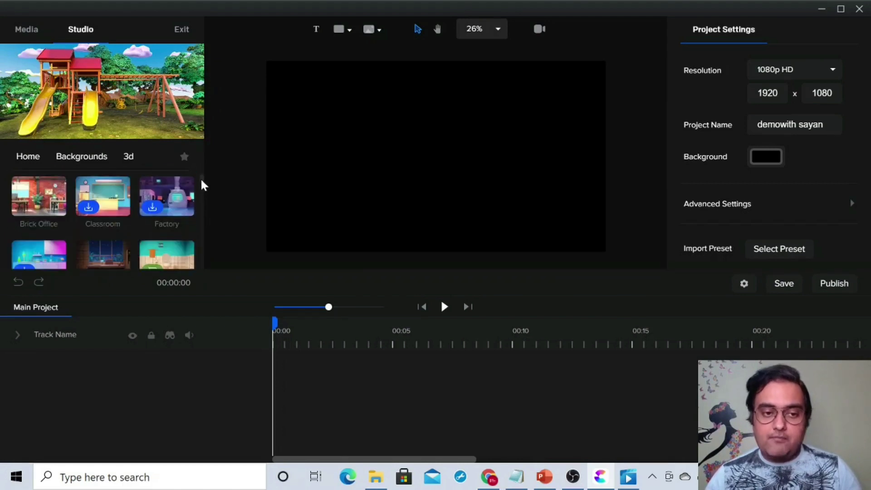
pyautogui.moveTo(110, 212); pyautogui.dragTo(365, 169)
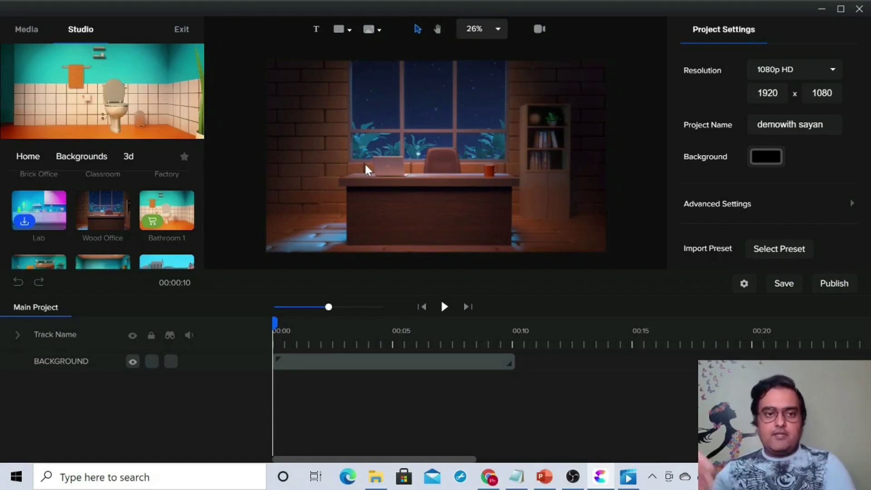
pyautogui.scroll(-5, 202, 182)
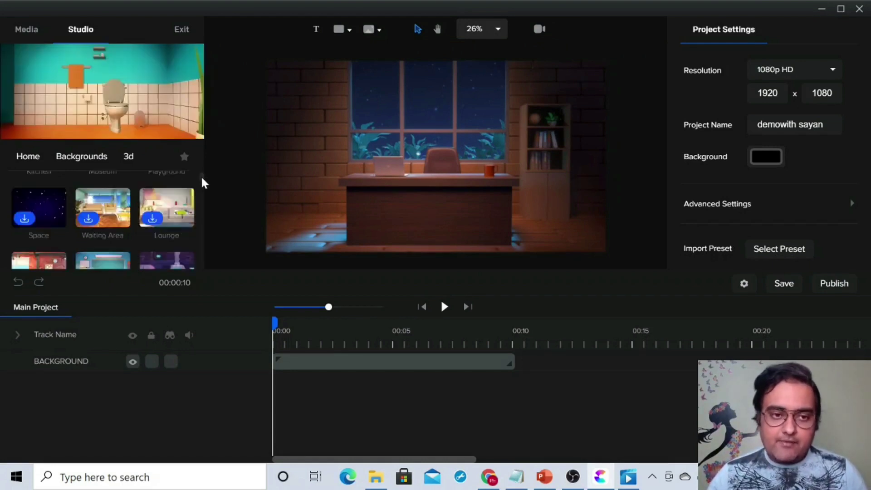
# Add the Circle Colors In transition at the 00:10 mark.
pyautogui.click(29, 158)
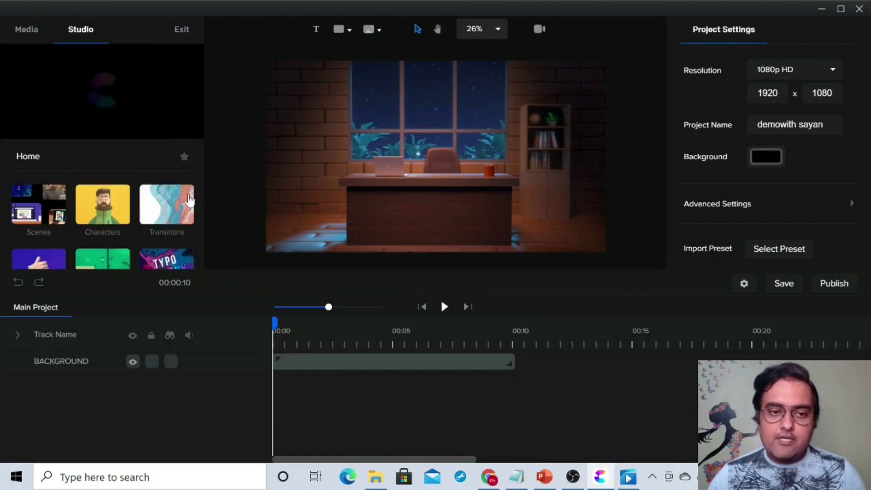
pyautogui.scroll(-1, 202, 197)
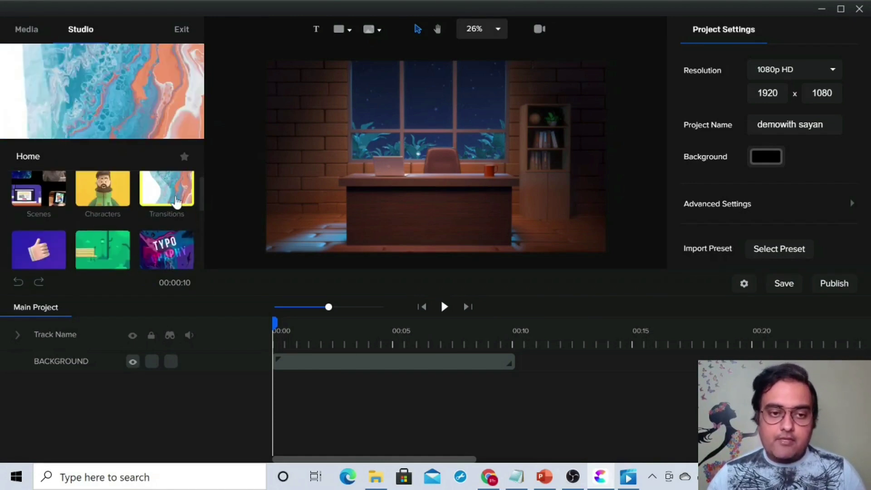
pyautogui.click(175, 194)
pyautogui.click(110, 195)
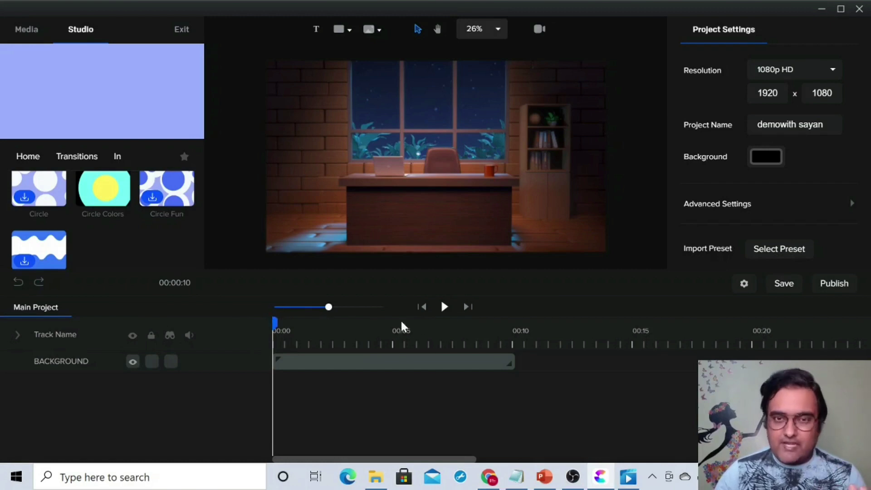
pyautogui.click(502, 327)
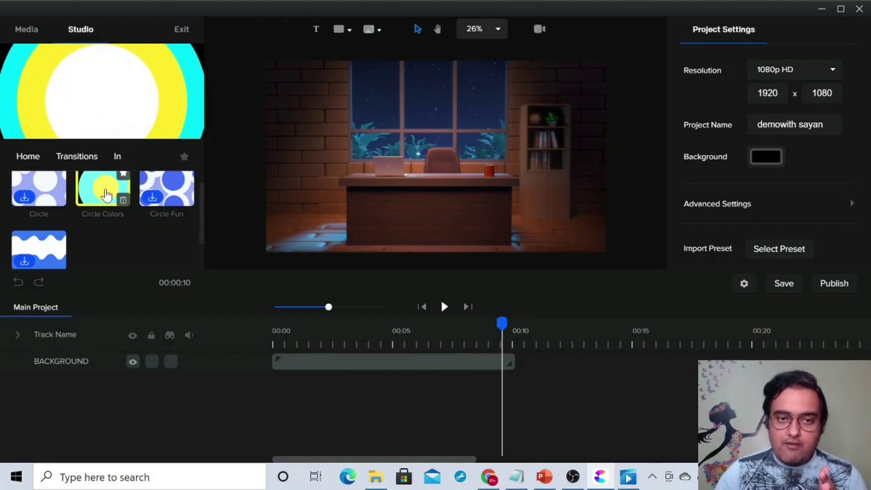
pyautogui.moveTo(104, 188); pyautogui.dragTo(414, 142)
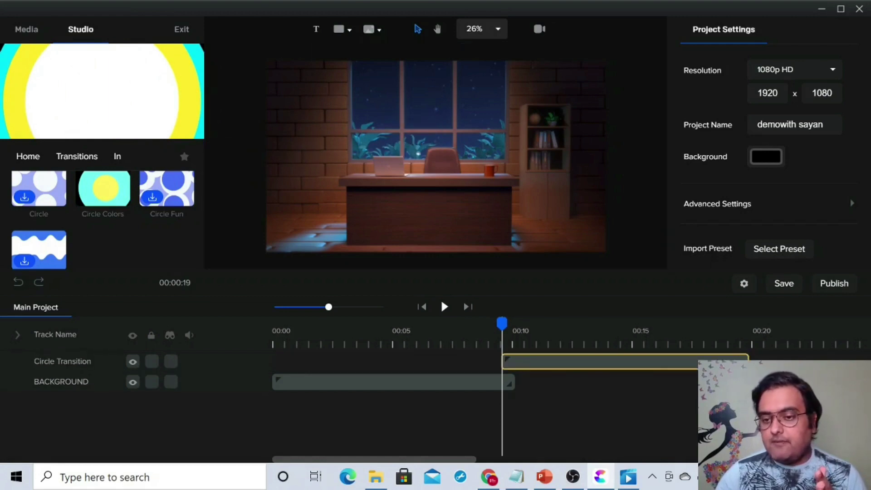
# Trim the Circle Transition clip to end near 00:11 and preview that frame.
pyautogui.moveTo(748, 362); pyautogui.dragTo(634, 367)
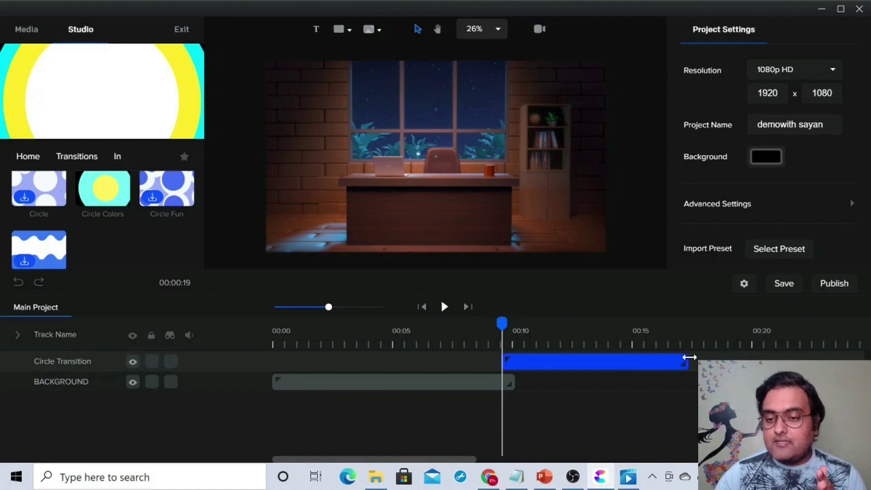
pyautogui.moveTo(690, 357); pyautogui.dragTo(539, 363)
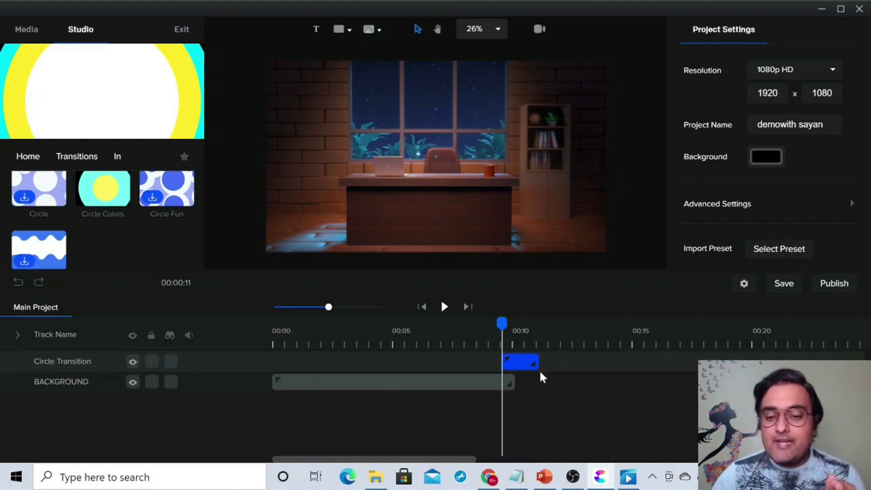
pyautogui.click(533, 341)
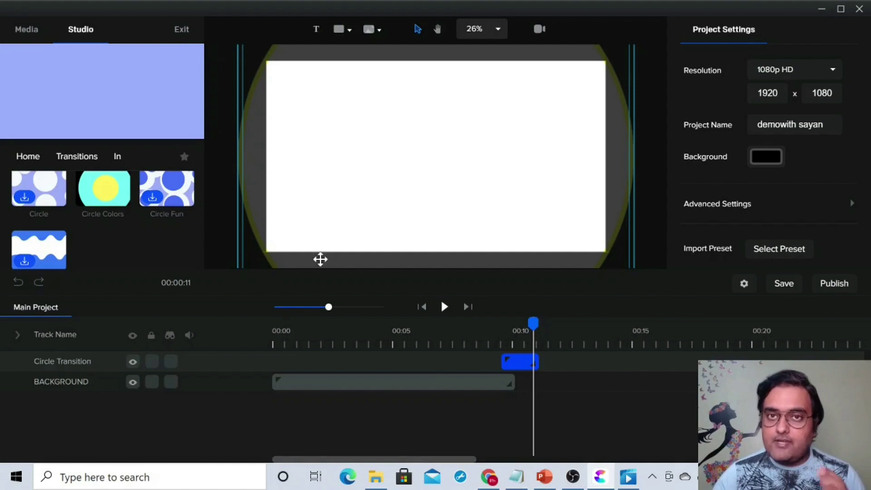
pyautogui.click(21, 159)
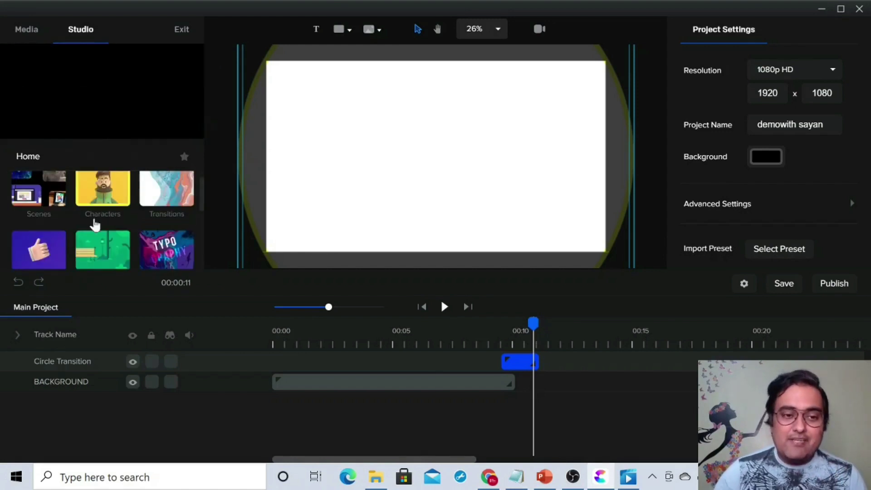
# Add the 3D Office background as a new scene after the Circle Transition.
pyautogui.scroll(-1, 202, 203)
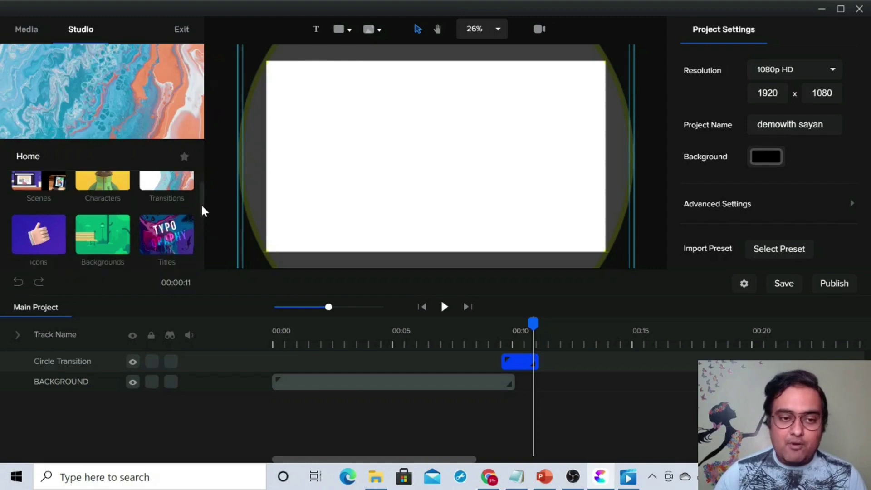
pyautogui.click(102, 234)
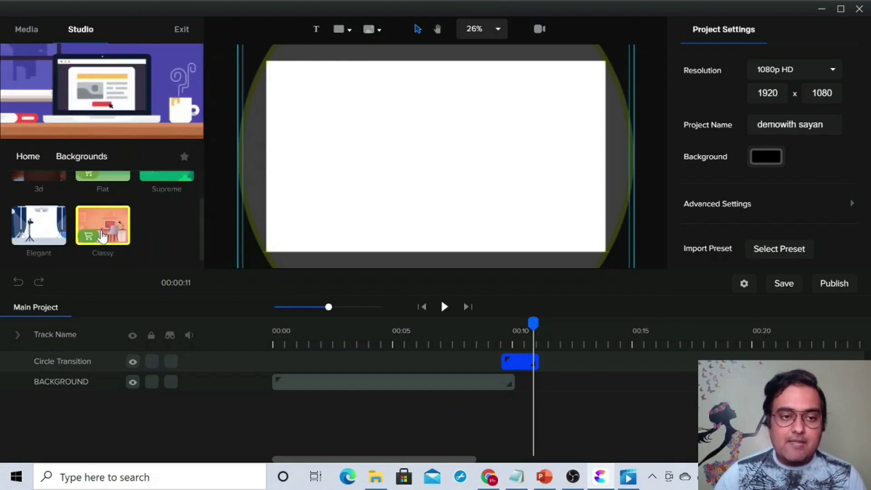
pyautogui.click(52, 187)
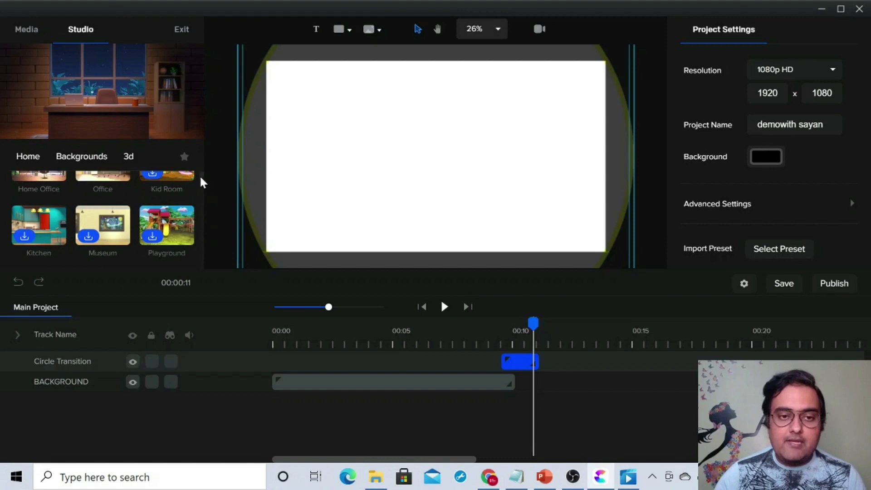
pyautogui.scroll(1, 200, 172)
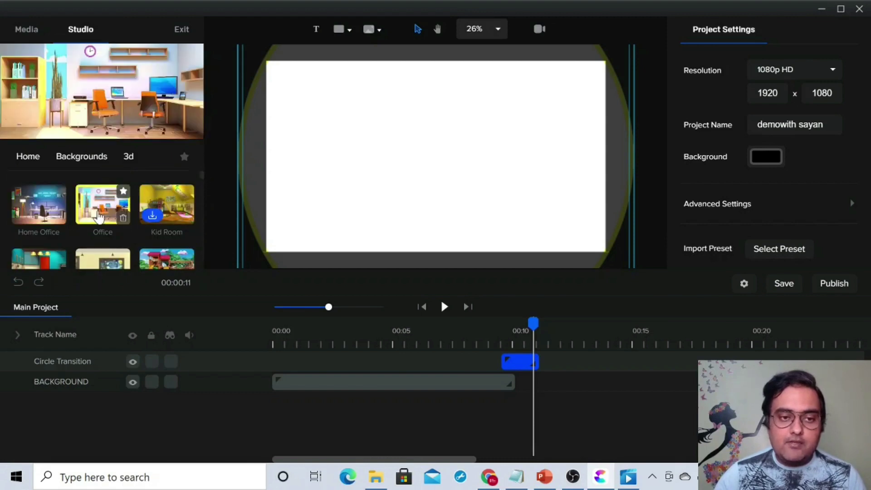
pyautogui.moveTo(99, 217); pyautogui.dragTo(351, 159)
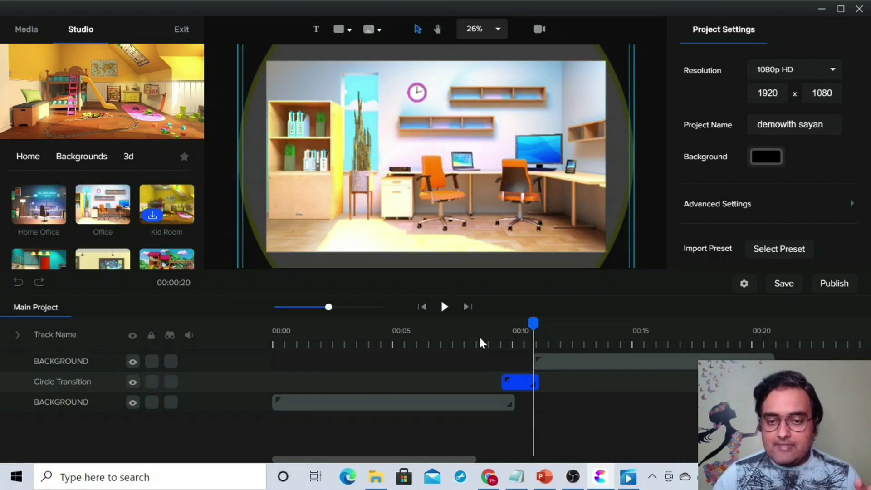
# Play the timeline from about 00:07 to preview the transition, then return to the start.
pyautogui.click(443, 344)
pyautogui.click(444, 307)
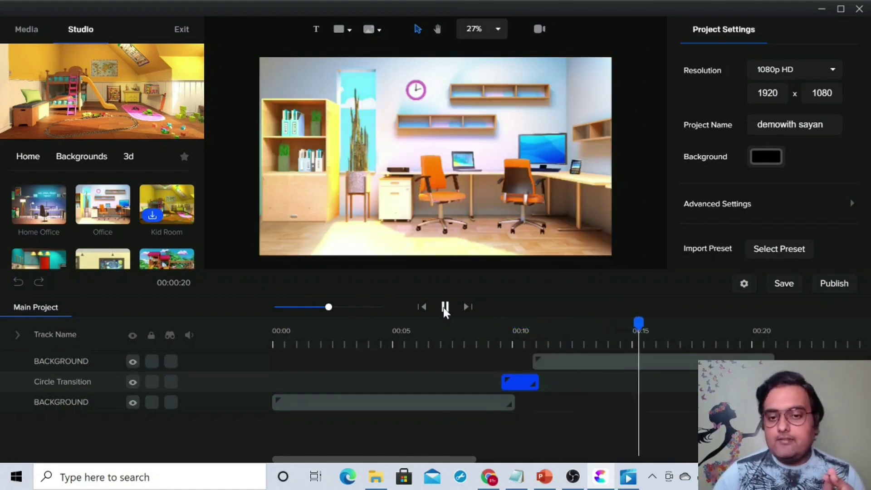
pyautogui.click(445, 307)
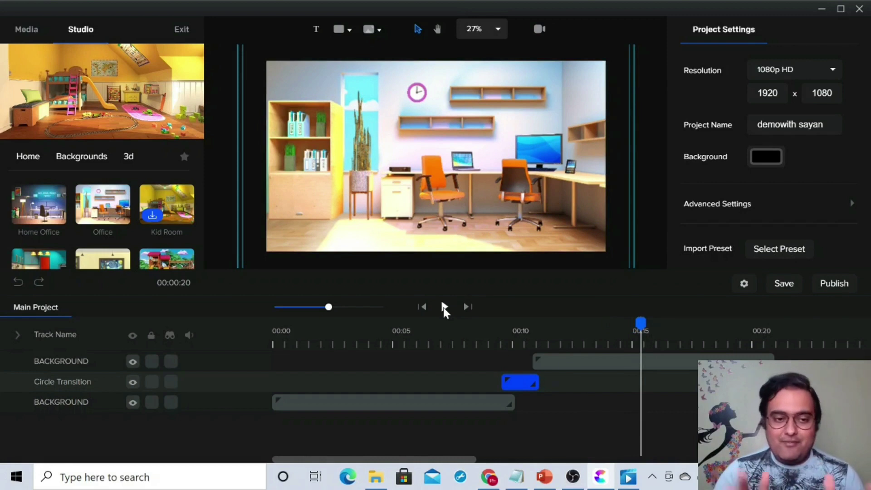
pyautogui.click(274, 325)
pyautogui.click(297, 325)
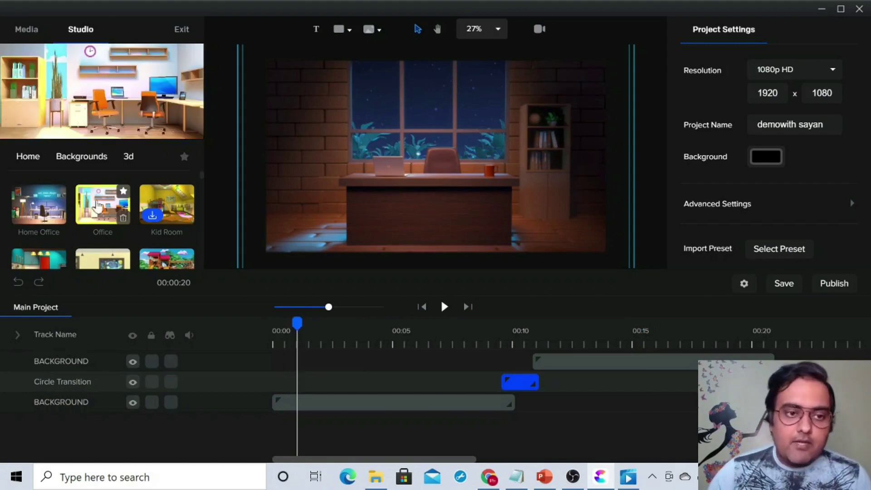
# Place the 3D character Tom into the scene from Characters > 3D, starting at 00:00.
pyautogui.click(28, 157)
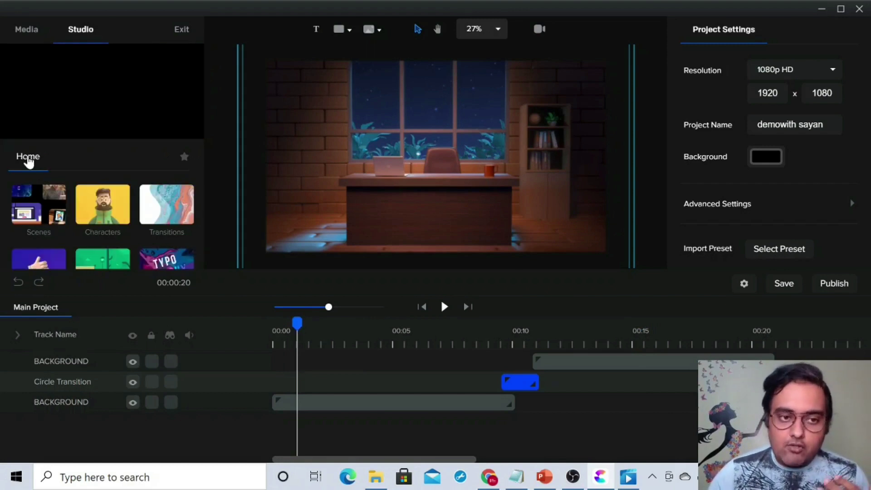
pyautogui.click(105, 220)
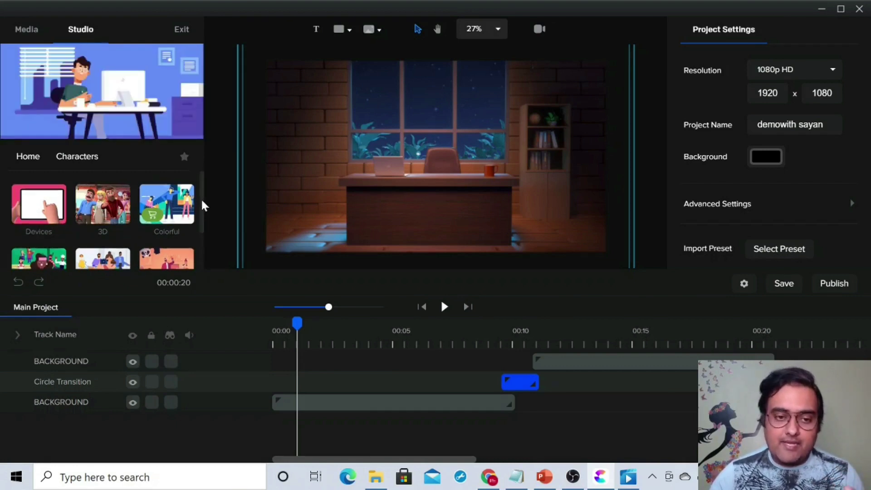
pyautogui.moveTo(202, 201); pyautogui.dragTo(205, 237)
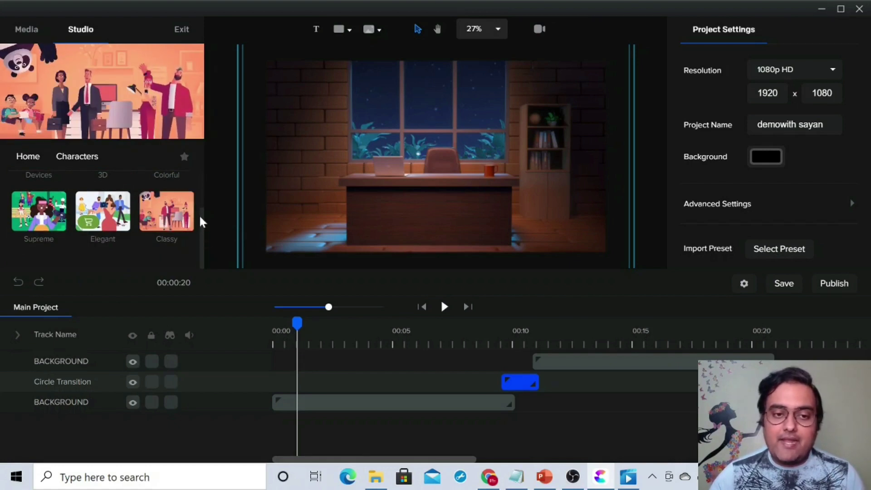
pyautogui.moveTo(199, 217); pyautogui.dragTo(199, 198)
pyautogui.click(91, 199)
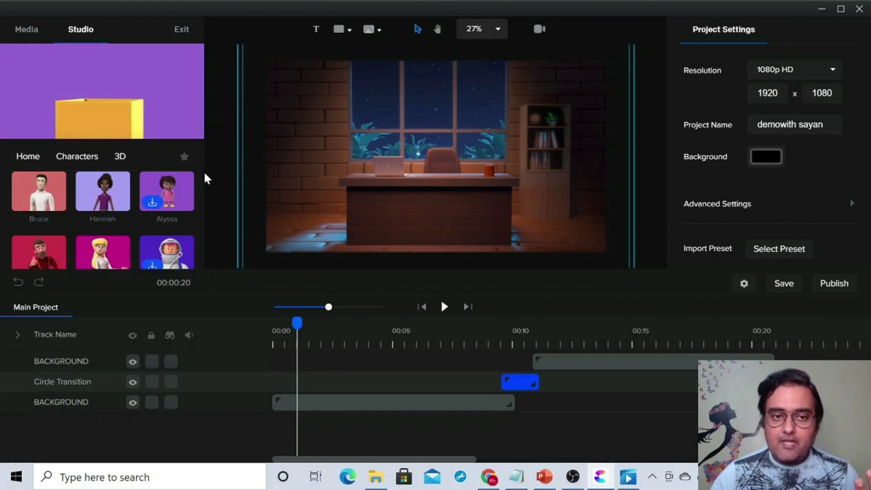
pyautogui.scroll(-2, 200, 178)
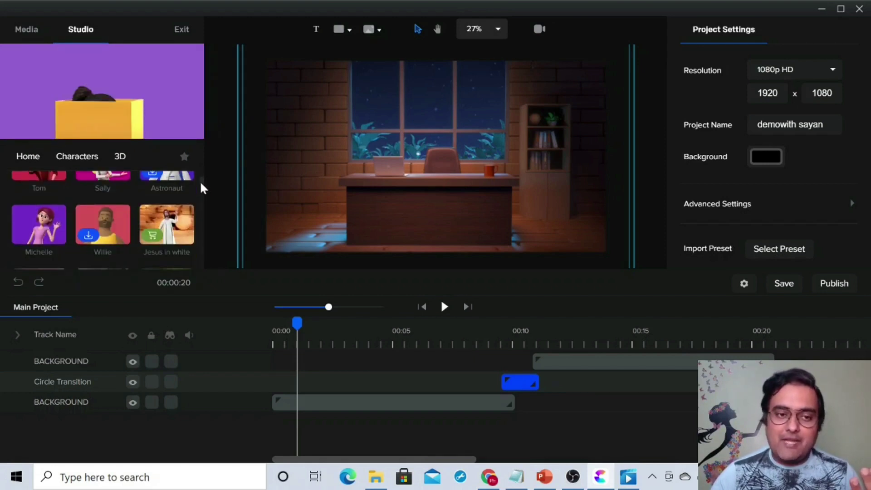
pyautogui.scroll(2, 200, 178)
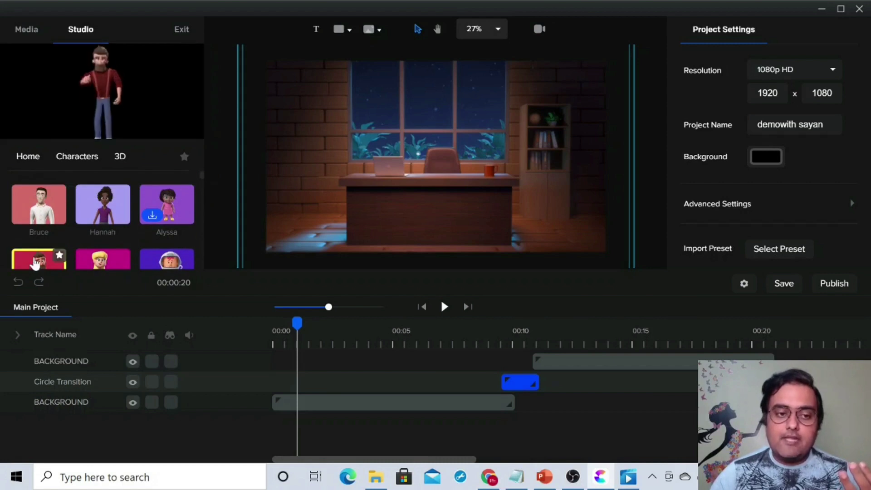
pyautogui.moveTo(150, 251); pyautogui.dragTo(357, 181)
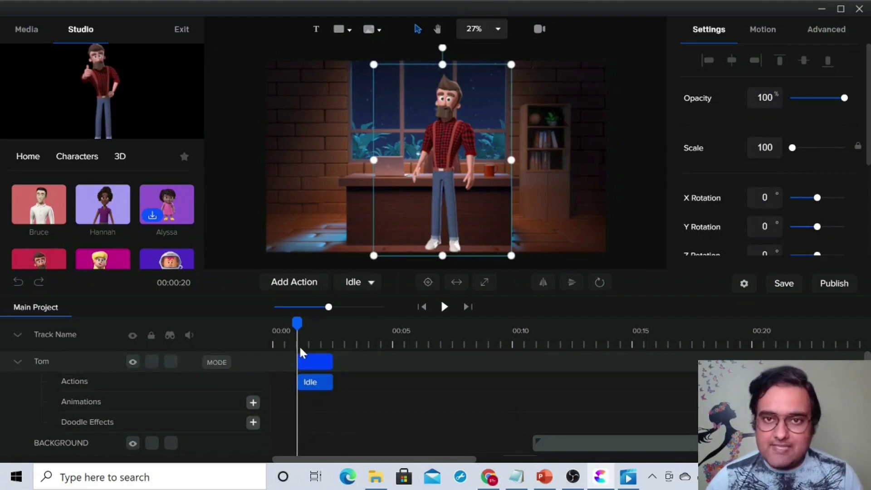
# Move Tom right beside the bookshelf and scale him down to 97.
pyautogui.click(313, 363)
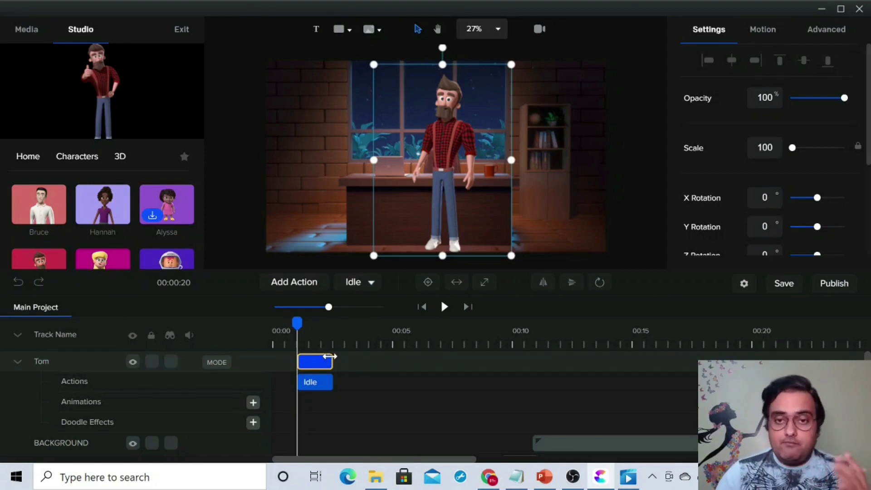
pyautogui.click(443, 173)
pyautogui.moveTo(444, 174); pyautogui.dragTo(547, 170)
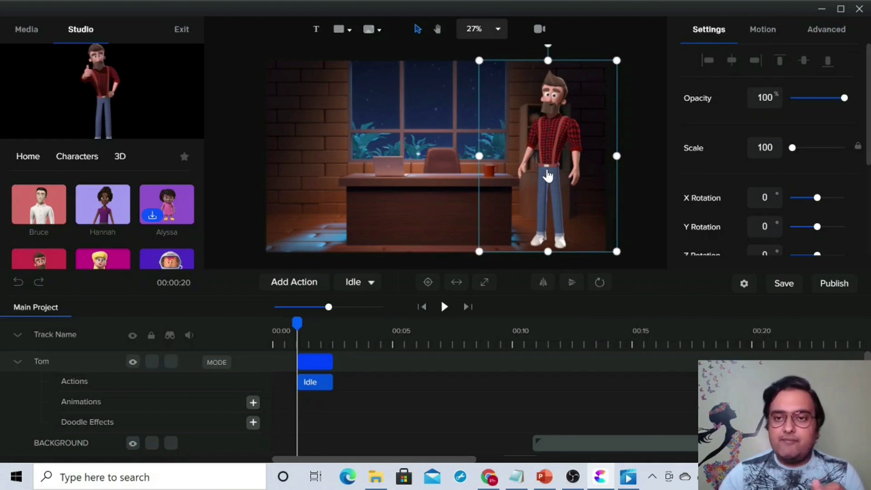
pyautogui.moveTo(617, 61)
pyautogui.mouseDown()
pyautogui.moveTo(601, 97)
pyautogui.moveTo(612, 66)
pyautogui.mouseUp()
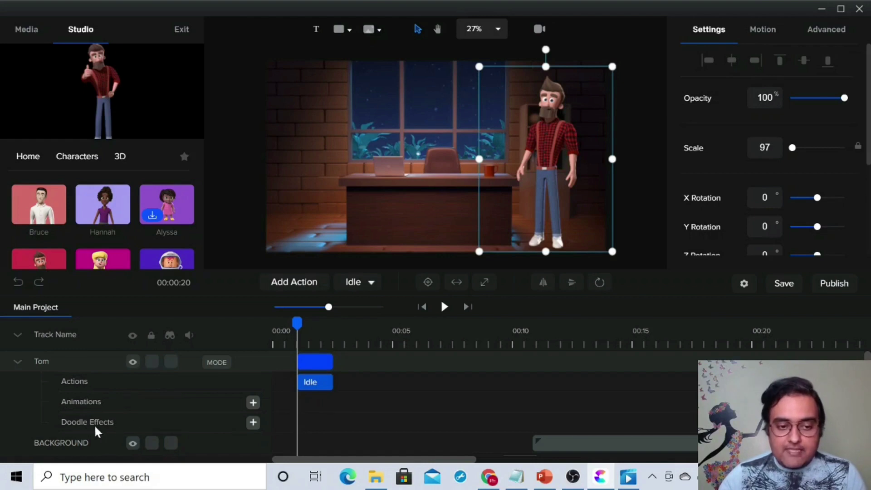
# Give Tom a doodle draw-in effect using the tattooed hand with a blue pen.
pyautogui.click(252, 423)
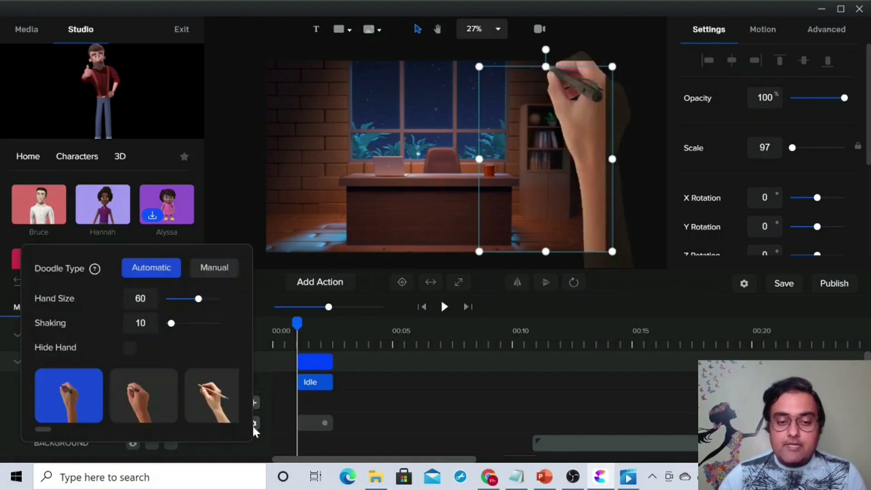
pyautogui.moveTo(40, 429); pyautogui.dragTo(123, 425)
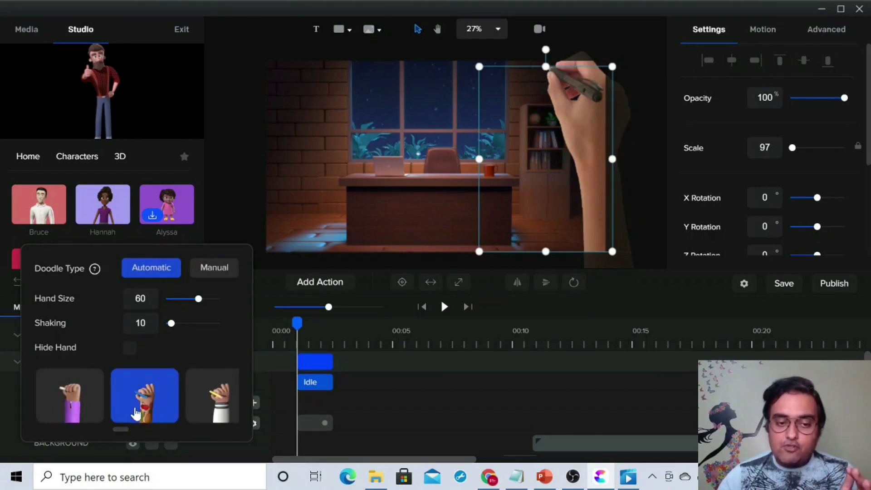
pyautogui.click(135, 414)
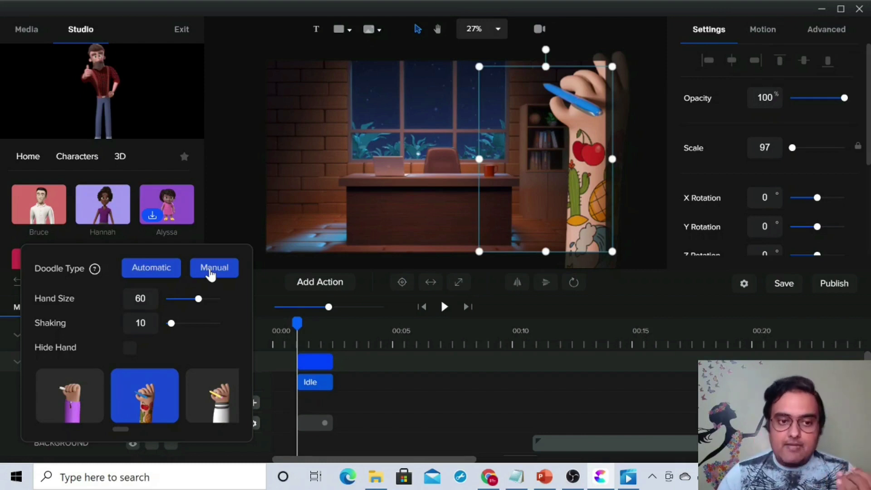
pyautogui.click(231, 212)
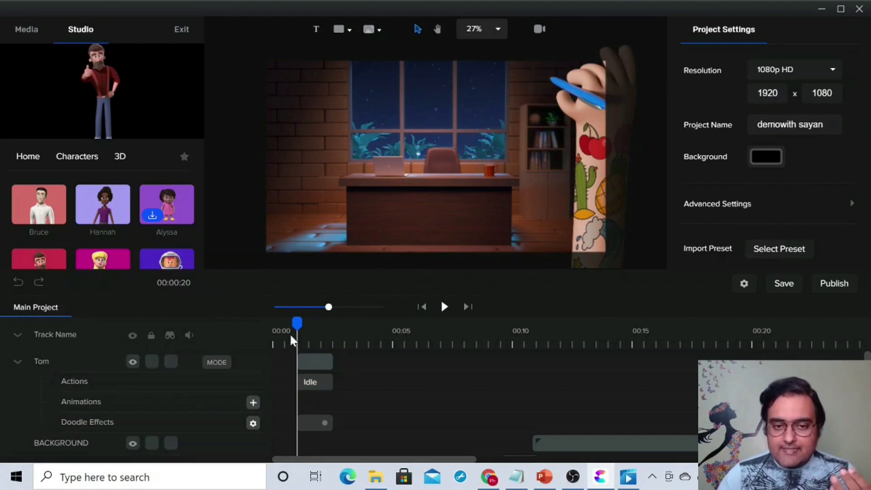
# Preview Tom's draw-in, then stretch his doodle effect clip to run until about 00:03.
pyautogui.moveTo(291, 340); pyautogui.dragTo(286, 340)
pyautogui.click(446, 308)
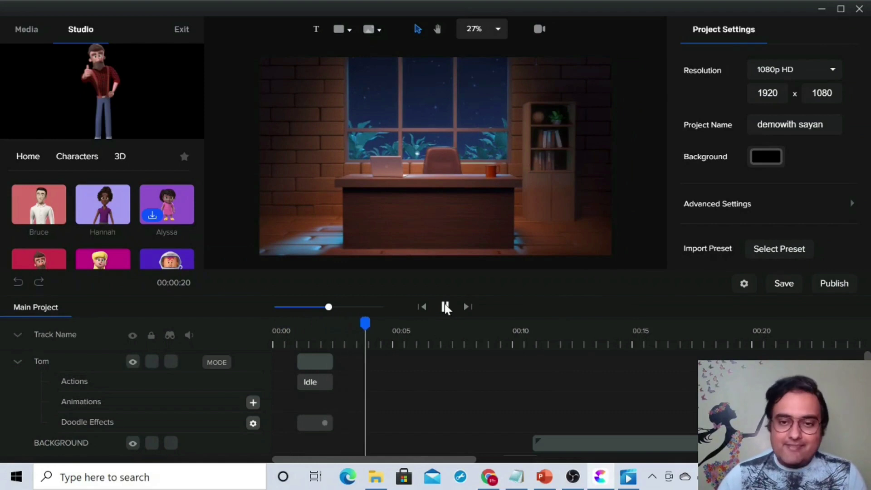
pyautogui.click(445, 308)
pyautogui.click(323, 390)
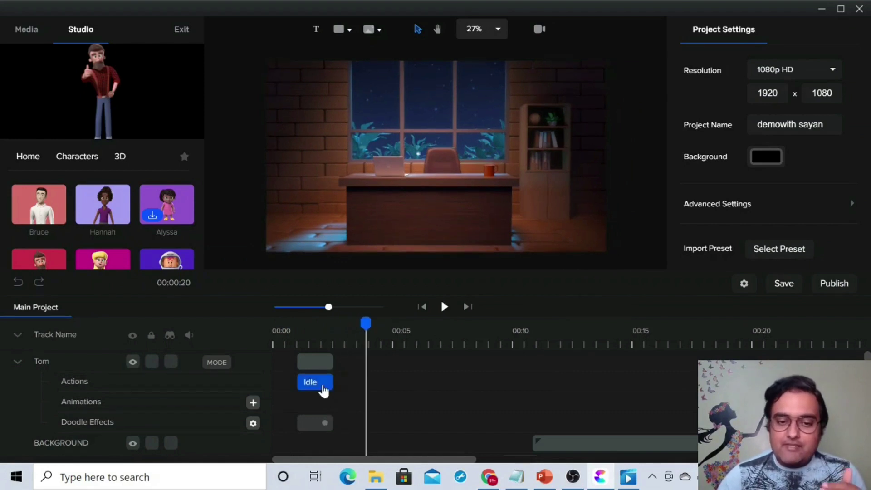
pyautogui.click(304, 334)
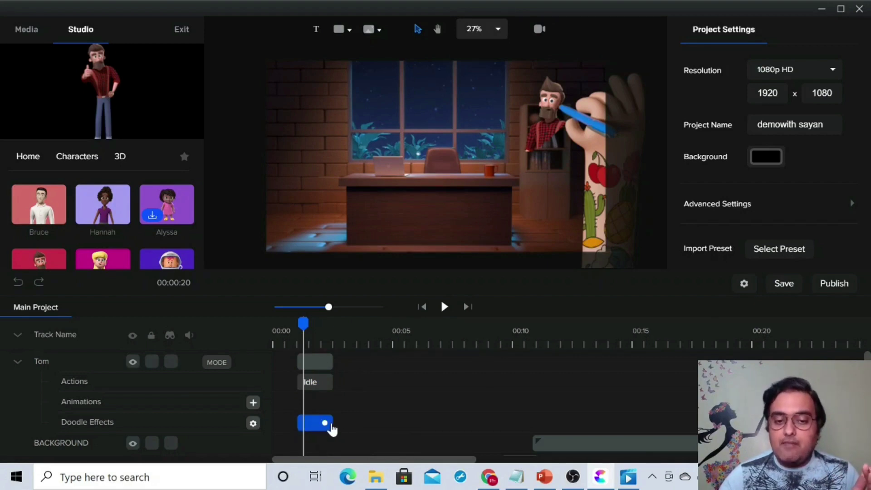
pyautogui.moveTo(326, 423); pyautogui.dragTo(352, 423)
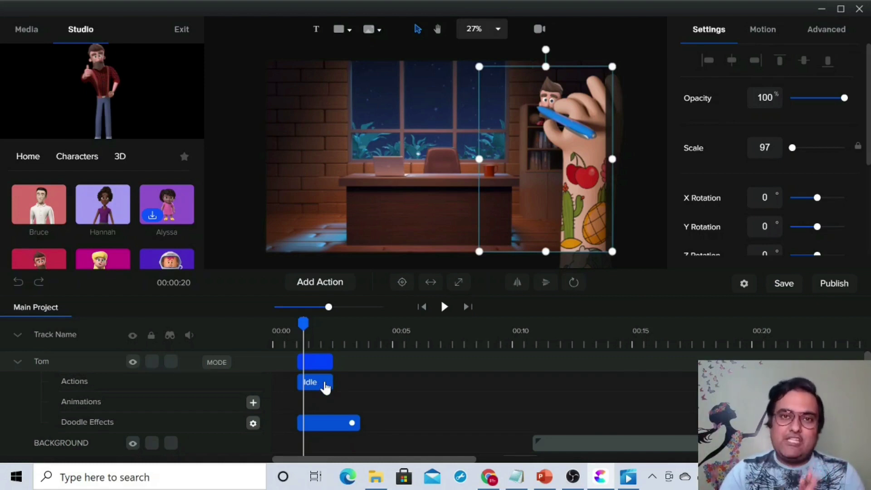
# Append another Idle action to Tom and preview it from the start.
pyautogui.click(321, 285)
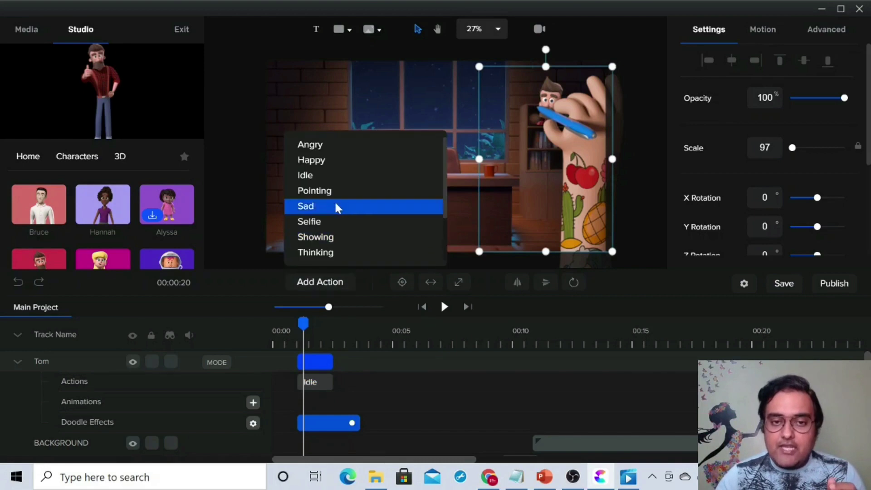
pyautogui.click(333, 176)
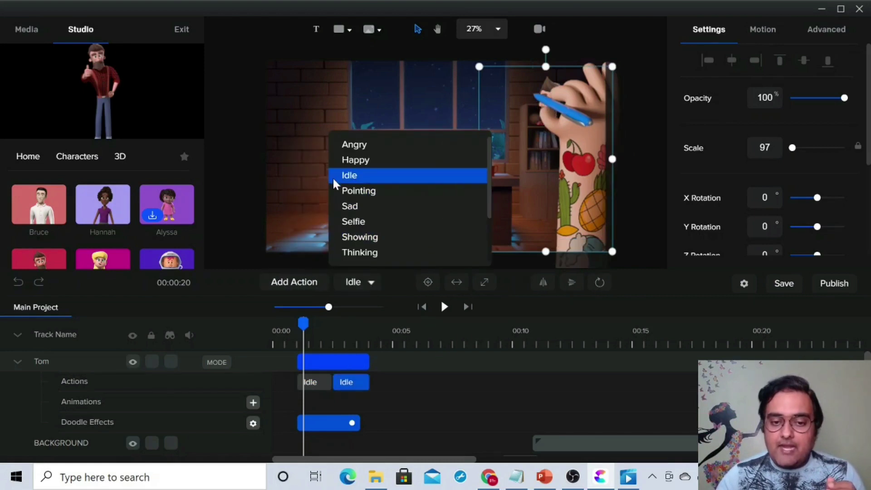
pyautogui.click(444, 308)
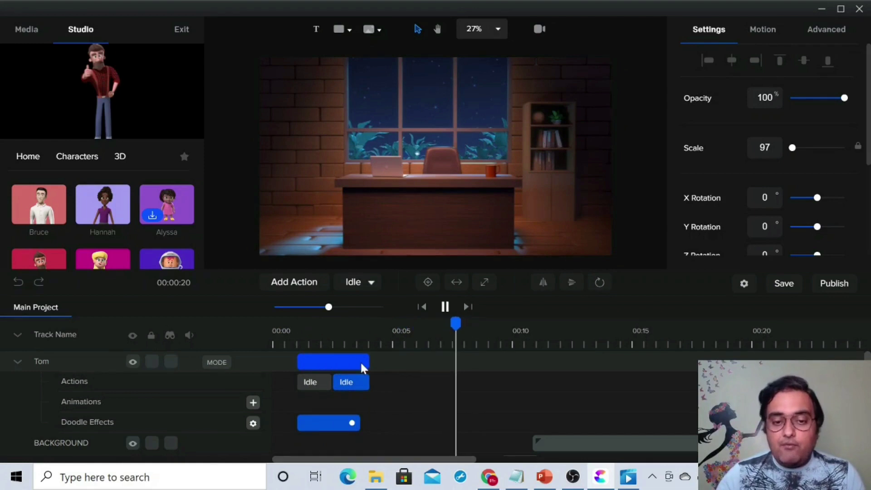
pyautogui.press('space')
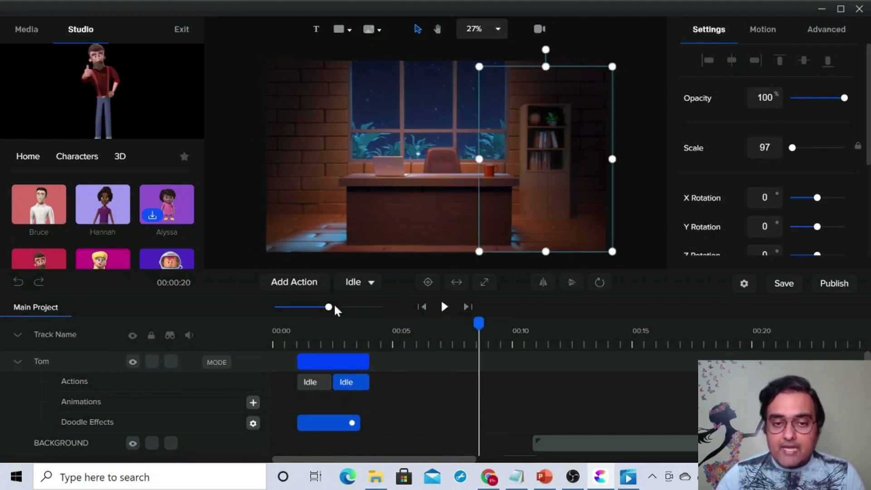
# Give Tom a Happy action and preview it from about 3 seconds.
pyautogui.click(316, 286)
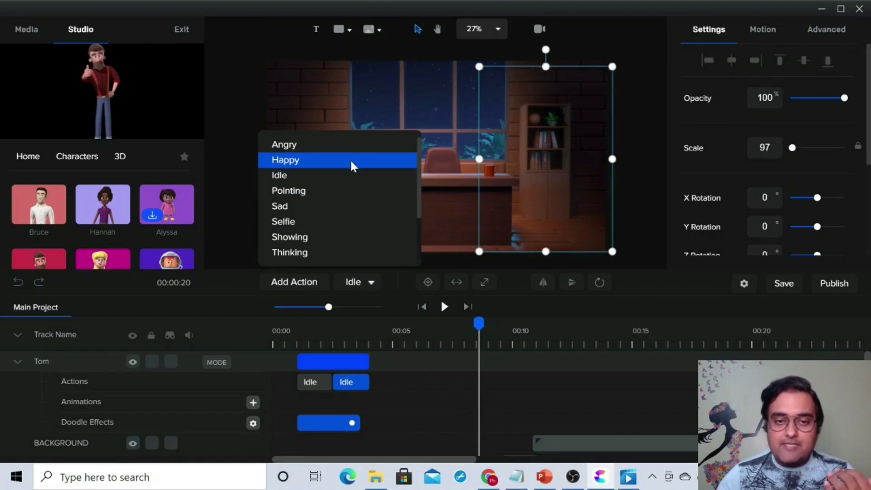
pyautogui.click(350, 159)
pyautogui.click(349, 344)
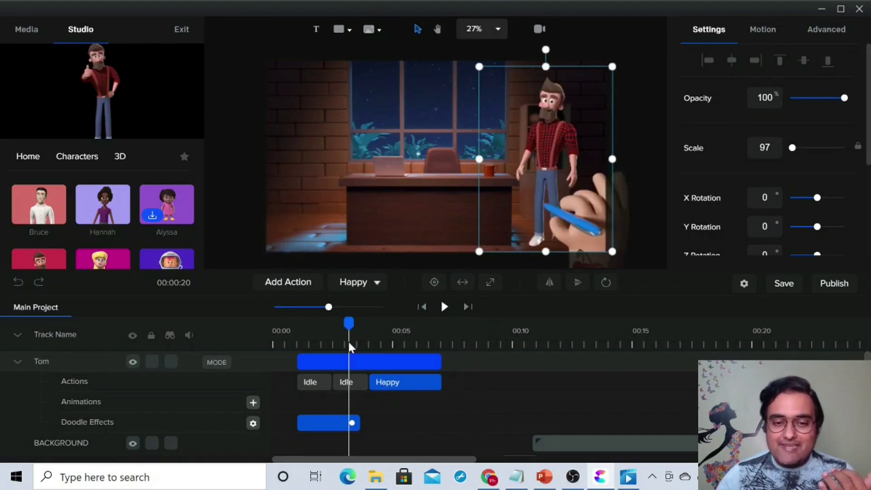
pyautogui.click(444, 307)
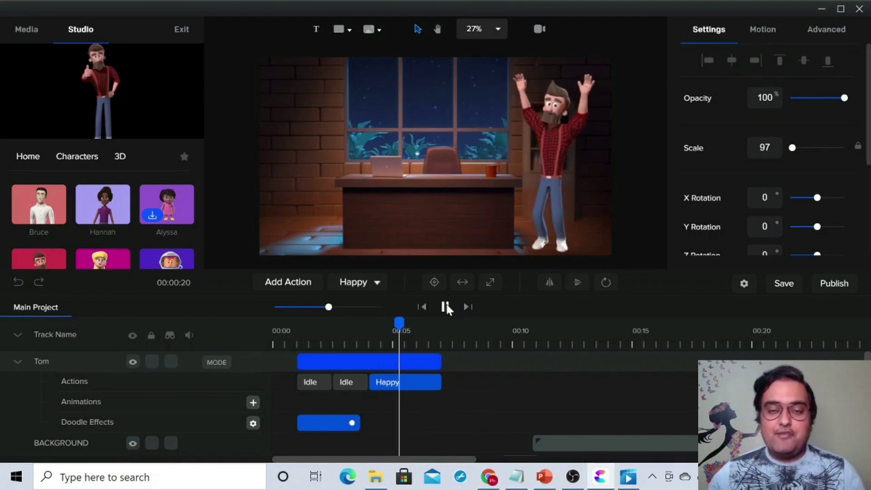
pyautogui.click(446, 307)
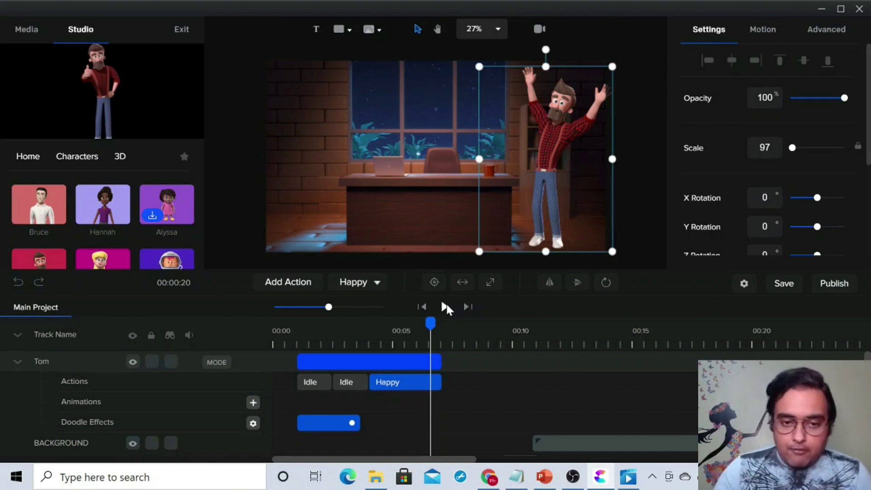
# Scrub through Tom's entrance from about 1 second and reselect Tom.
pyautogui.click(303, 347)
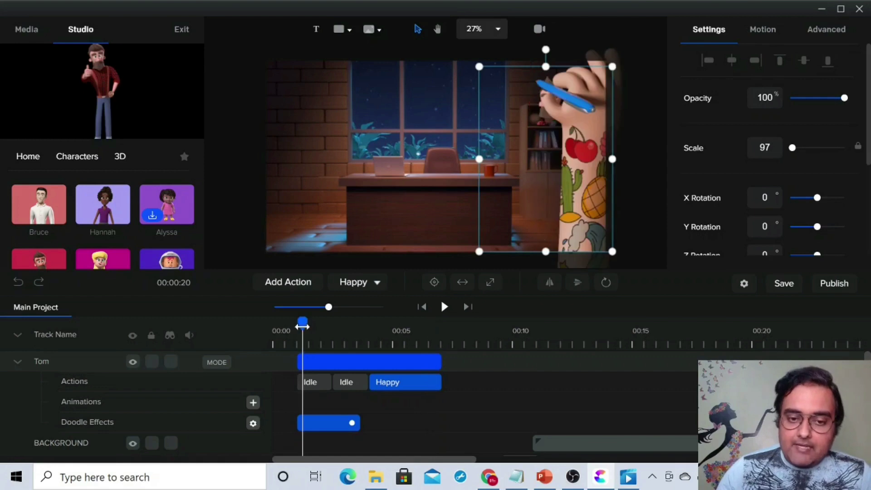
pyautogui.moveTo(302, 326)
pyautogui.mouseDown()
pyautogui.moveTo(292, 325)
pyautogui.moveTo(431, 329)
pyautogui.moveTo(439, 337)
pyautogui.mouseUp()
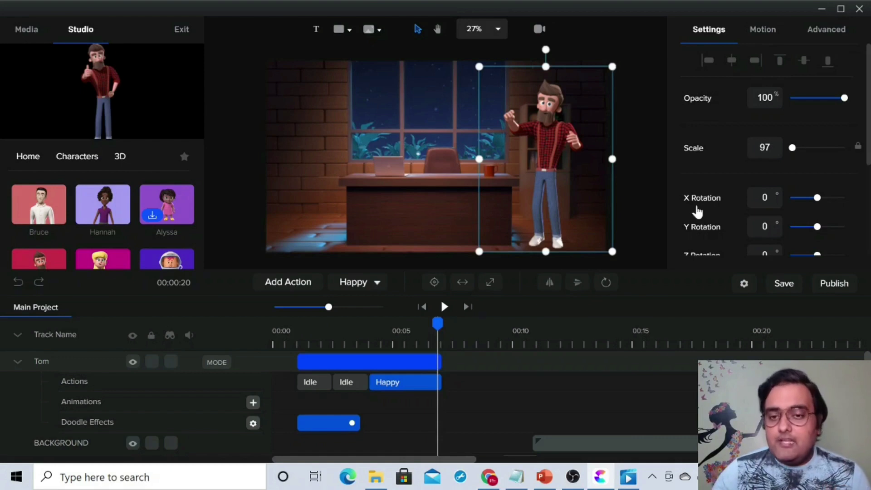
pyautogui.click(397, 367)
pyautogui.click(397, 366)
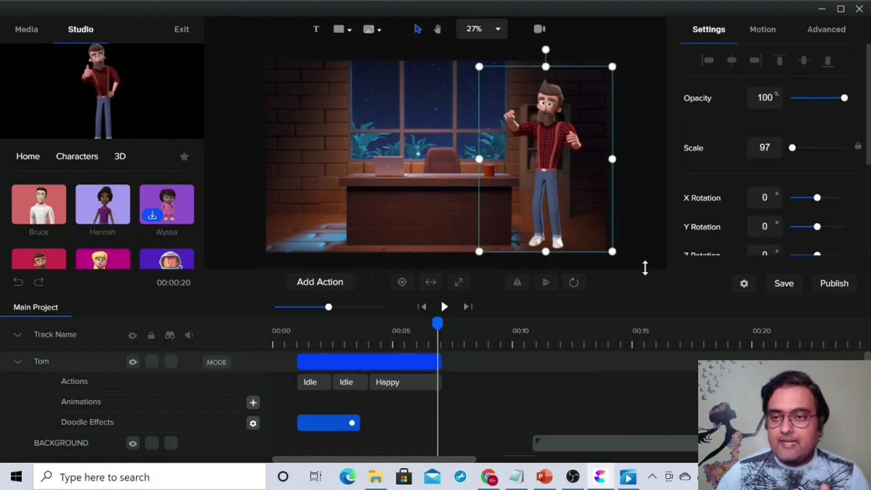
# Apply Slide Left as Tom's Out animation in Motion and preview it from the start.
pyautogui.click(770, 32)
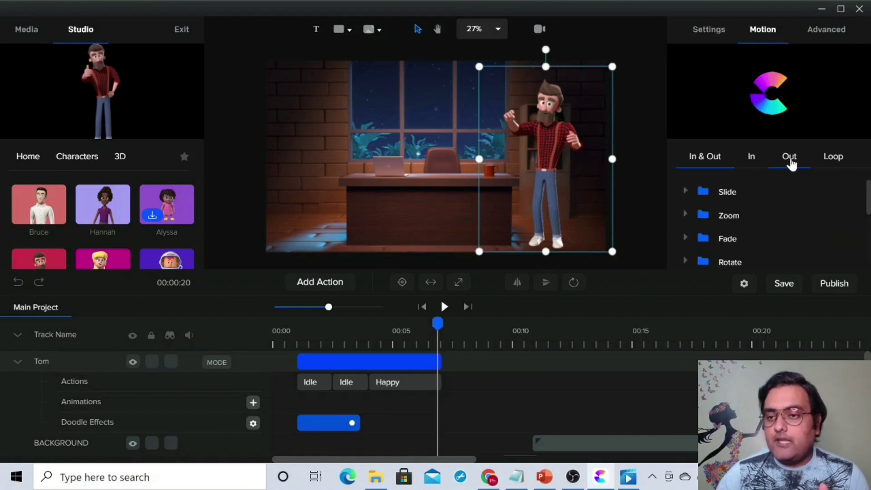
pyautogui.click(752, 160)
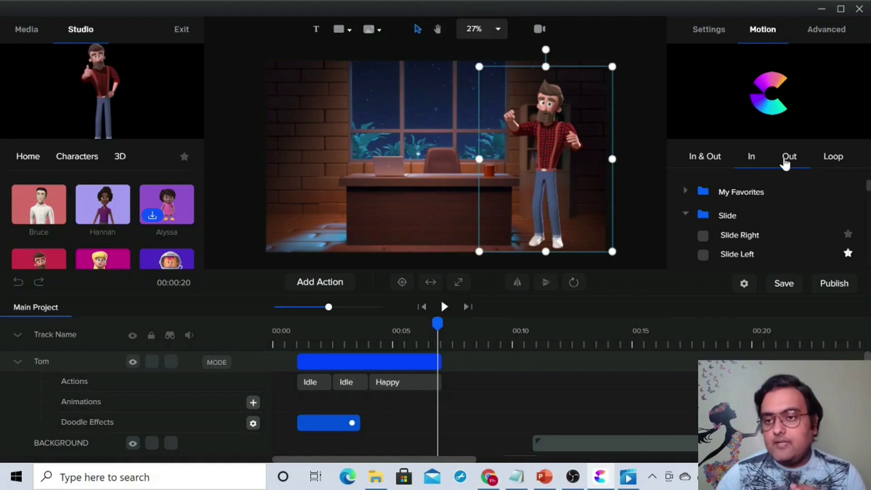
pyautogui.click(790, 158)
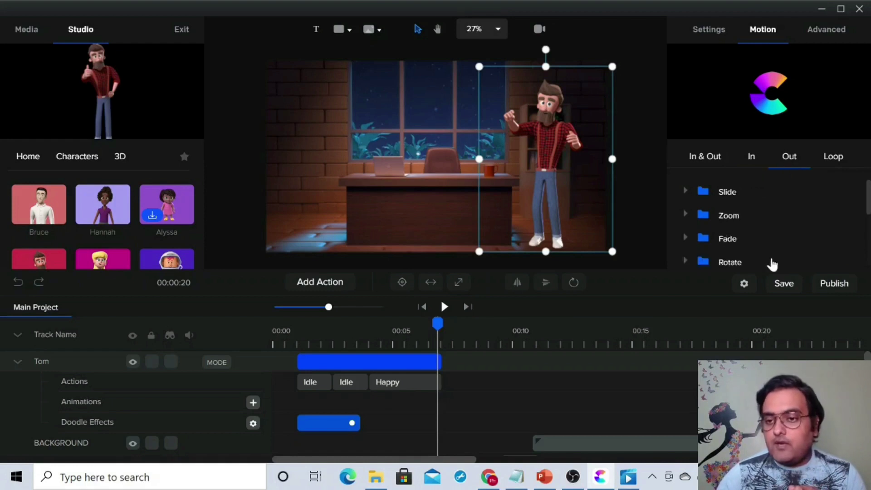
pyautogui.click(691, 194)
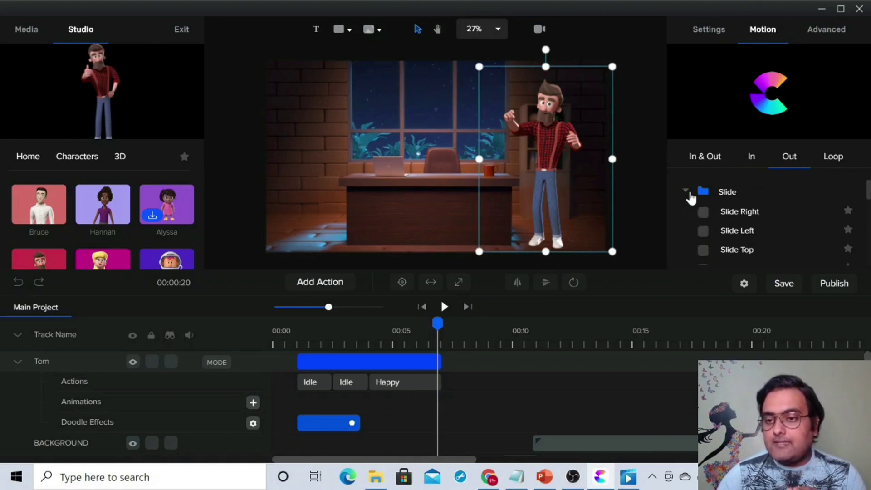
pyautogui.click(704, 231)
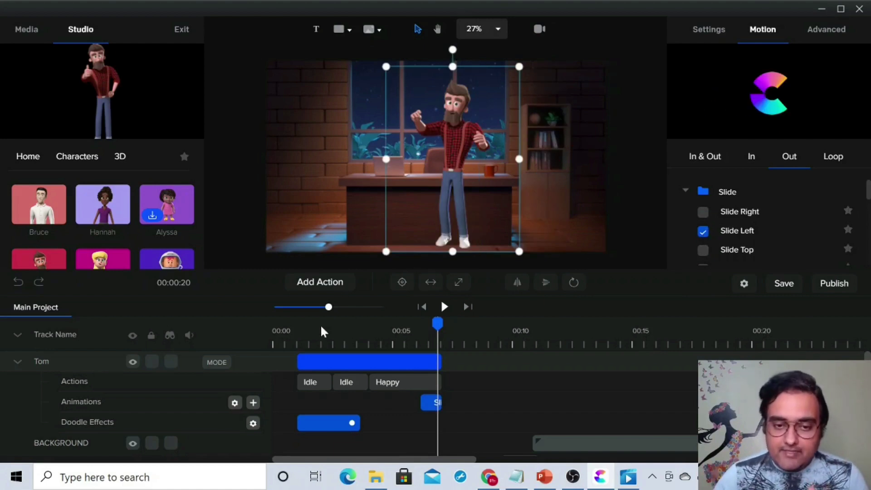
pyautogui.click(298, 336)
pyautogui.click(444, 307)
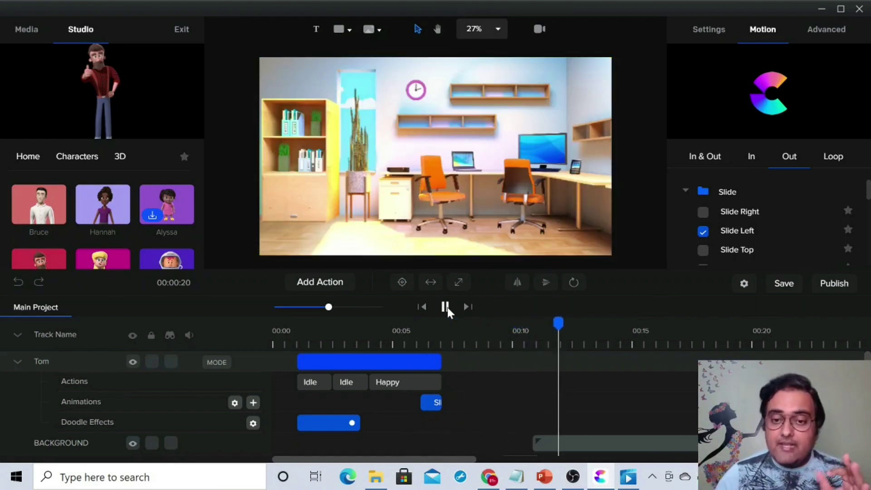
pyautogui.click(446, 307)
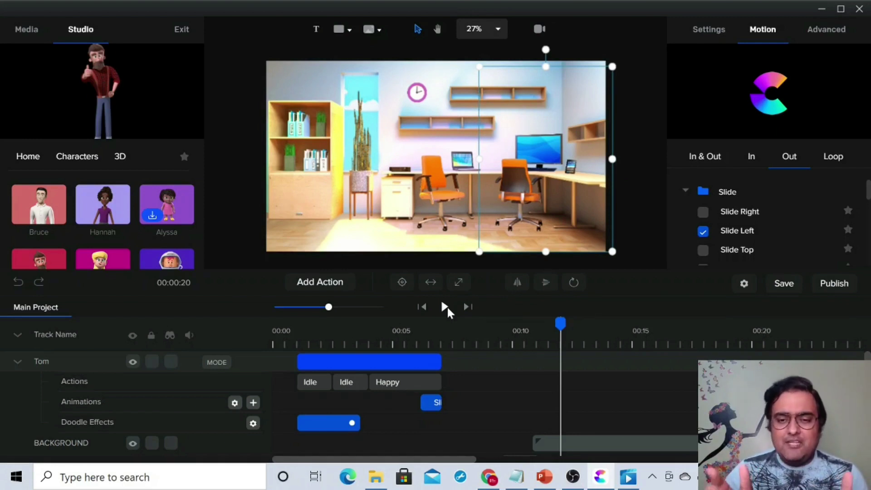
# Place Bruce on the left side of the office at about 5.5 seconds, scaled to 117.
pyautogui.click(431, 337)
pyautogui.click(414, 336)
pyautogui.moveTo(44, 219)
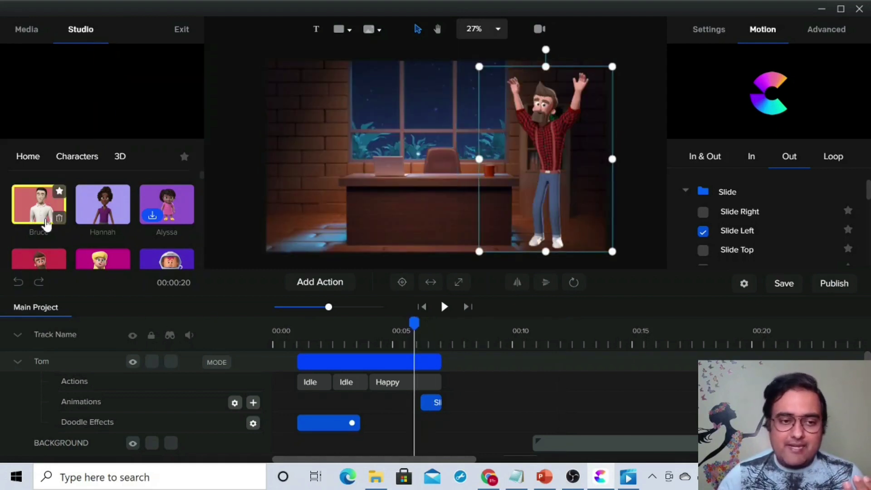
pyautogui.moveTo(44, 220); pyautogui.dragTo(345, 152)
pyautogui.moveTo(433, 156); pyautogui.dragTo(292, 171)
pyautogui.moveTo(389, 90); pyautogui.dragTo(419, 60)
# Try Flip Horizontally and Vertically on Bruce, revert both, and choose Exit.
pyautogui.click(341, 127)
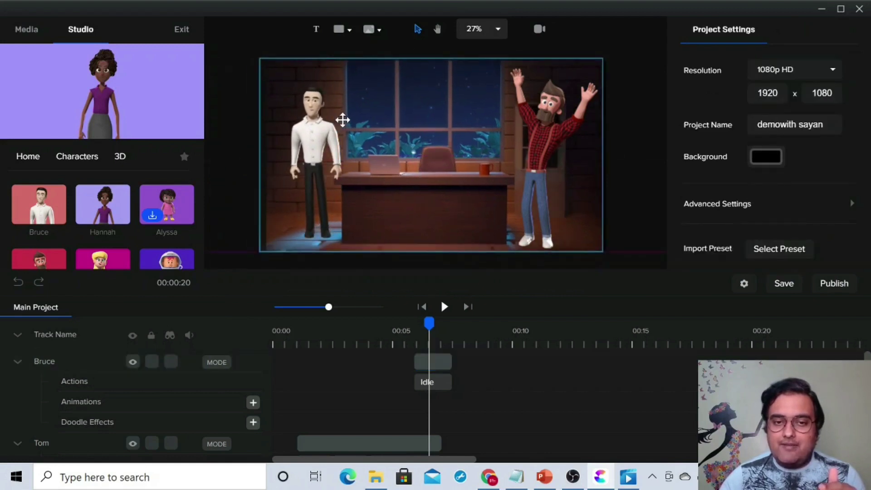
pyautogui.click(443, 362)
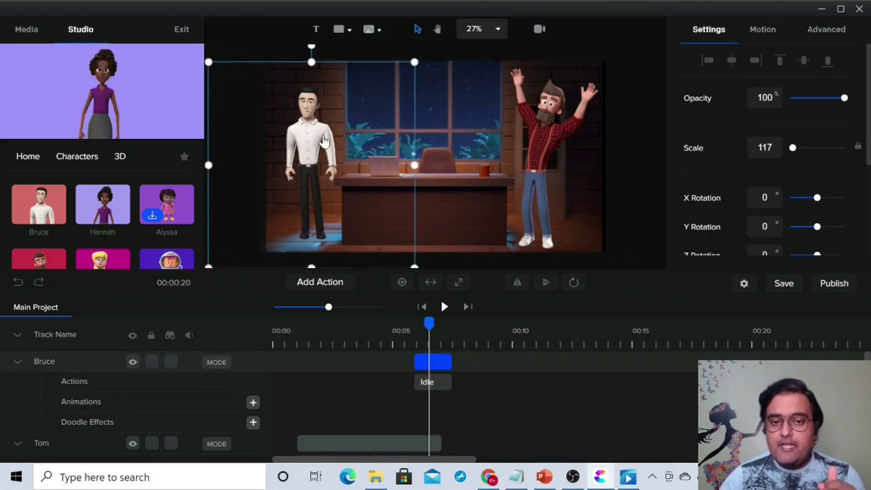
pyautogui.click(519, 286)
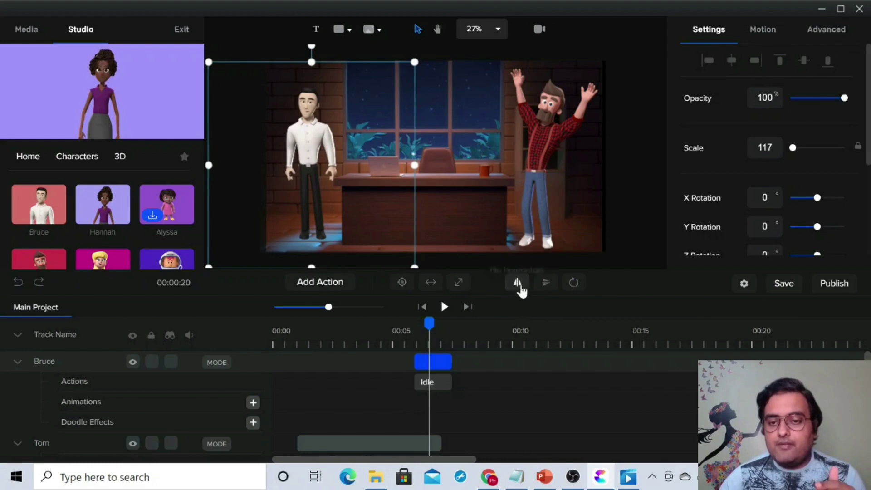
pyautogui.click(546, 285)
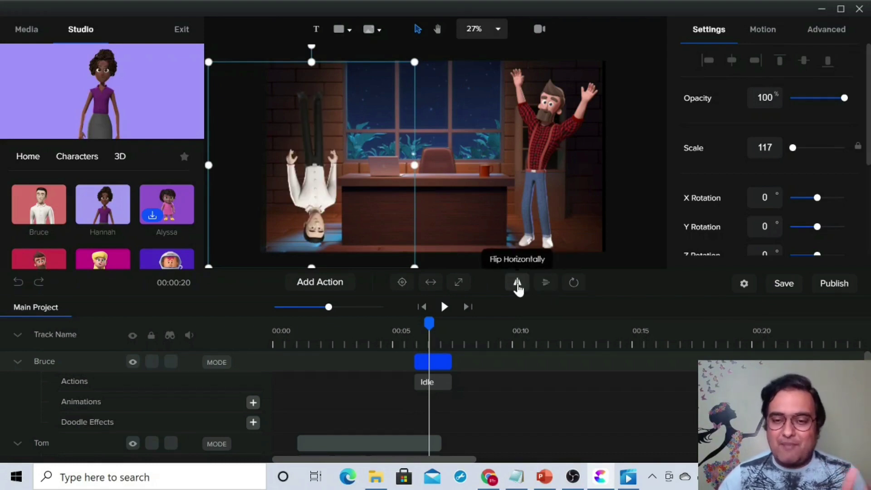
pyautogui.click(546, 283)
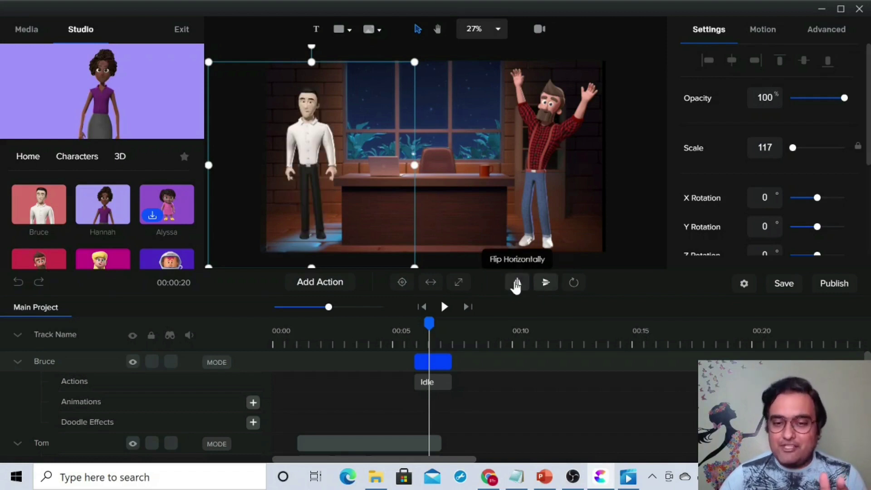
pyautogui.click(517, 285)
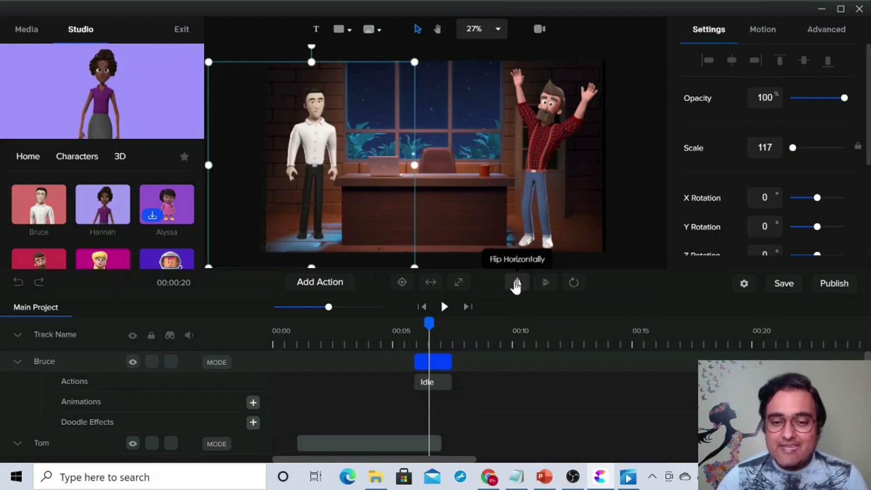
pyautogui.click(180, 33)
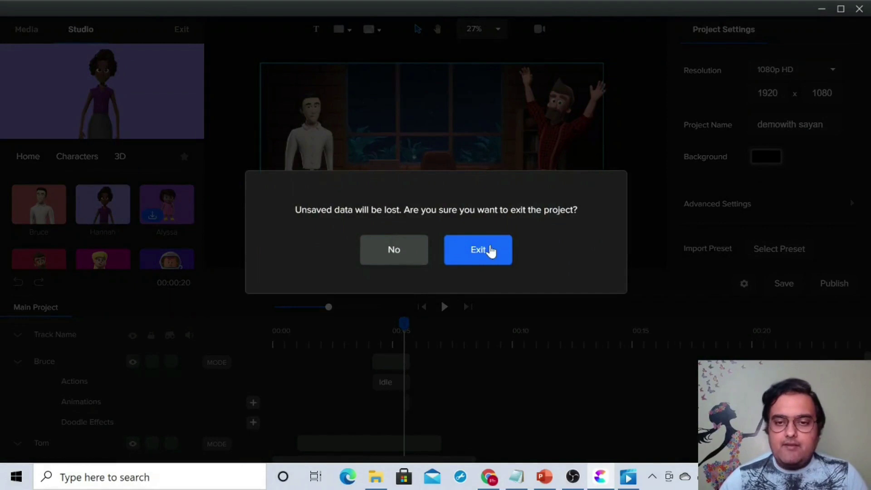
# Confirm exit and create a new project named 'camera' with the 1080p HD preset.
pyautogui.click(488, 265)
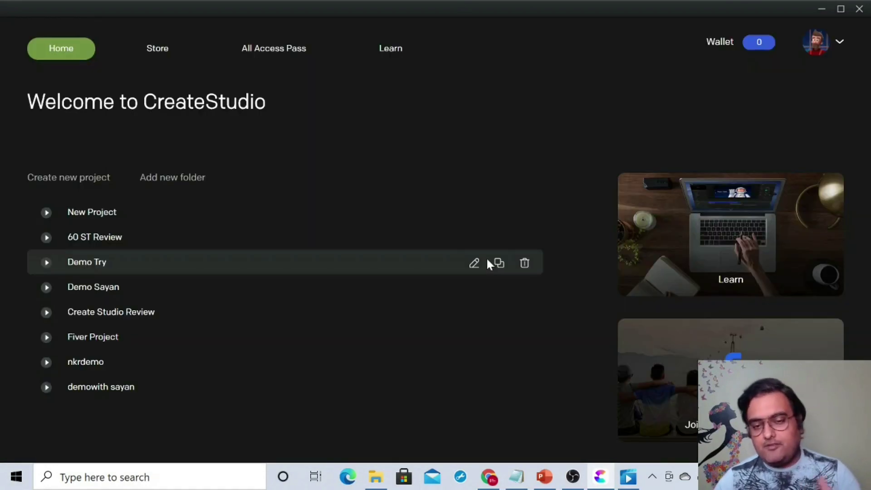
pyautogui.click(86, 177)
pyautogui.moveTo(472, 146); pyautogui.dragTo(391, 143)
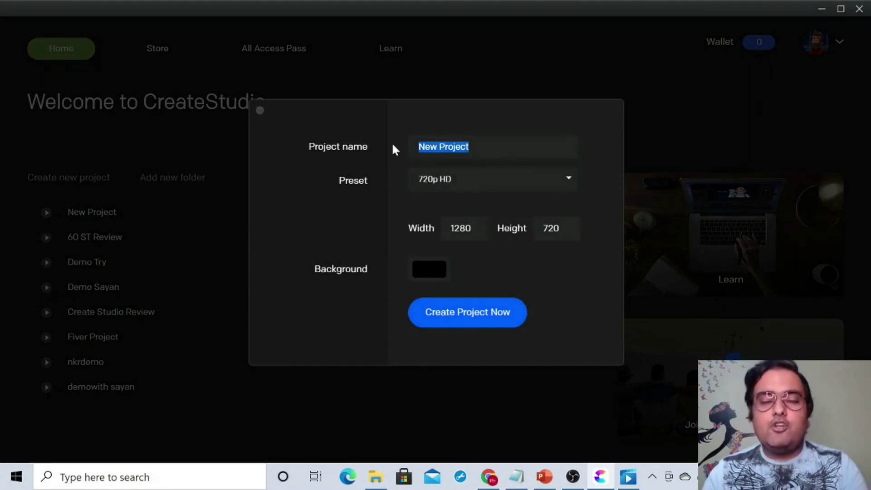
pyautogui.write('camera')
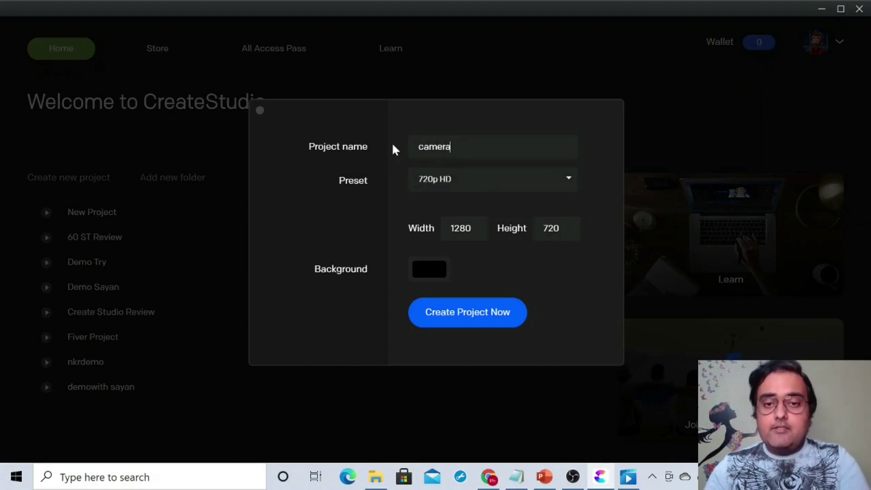
pyautogui.click(447, 190)
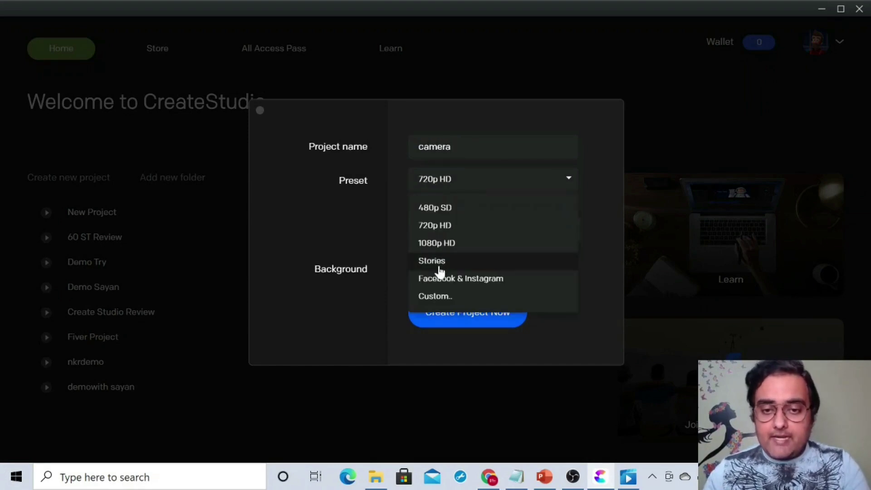
pyautogui.click(444, 243)
pyautogui.click(459, 314)
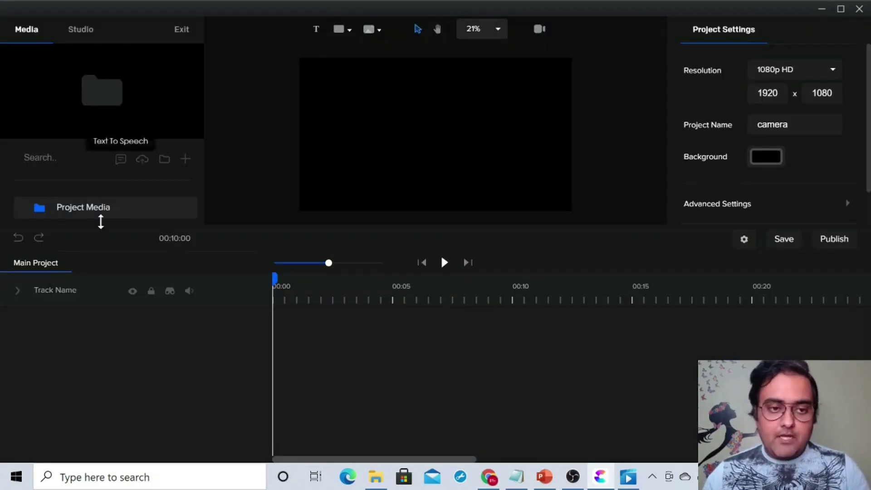
# Set the 3d Home Office room from Studio Backgrounds as the scene background.
pyautogui.click(65, 31)
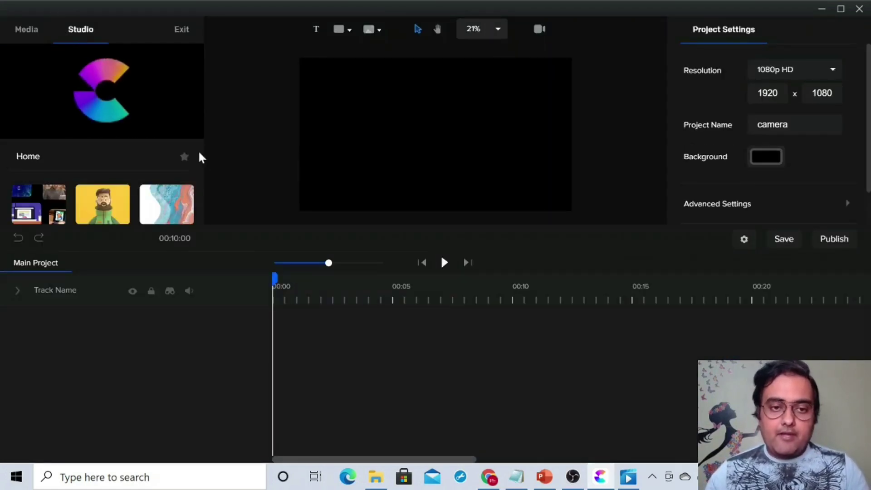
pyautogui.scroll(-1, 201, 182)
pyautogui.scroll(-3, 202, 191)
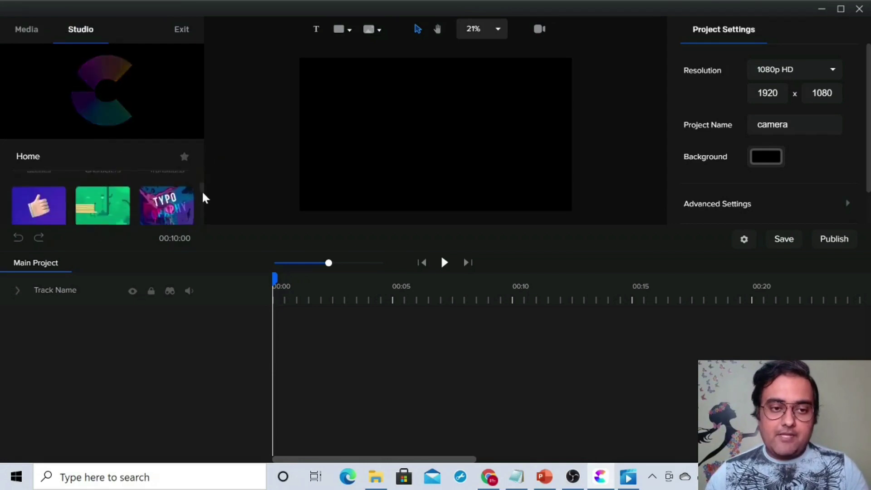
pyautogui.click(120, 208)
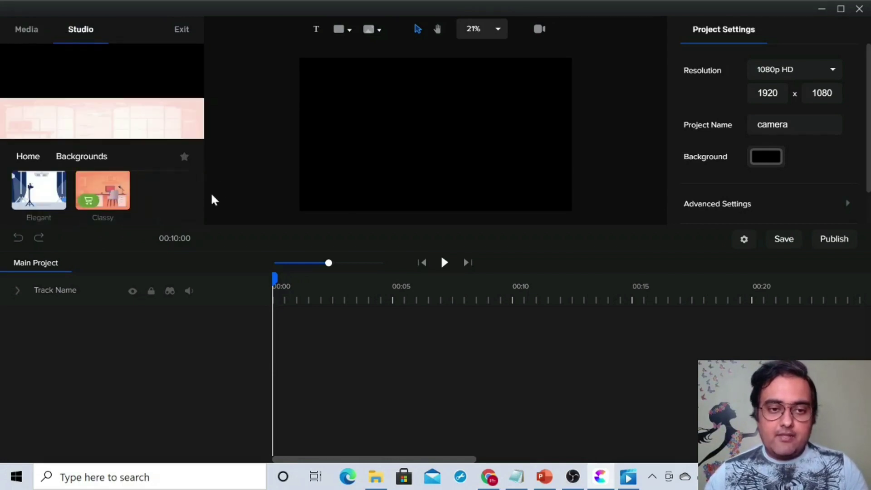
pyautogui.scroll(-2, 200, 189)
pyautogui.scroll(-1, 202, 182)
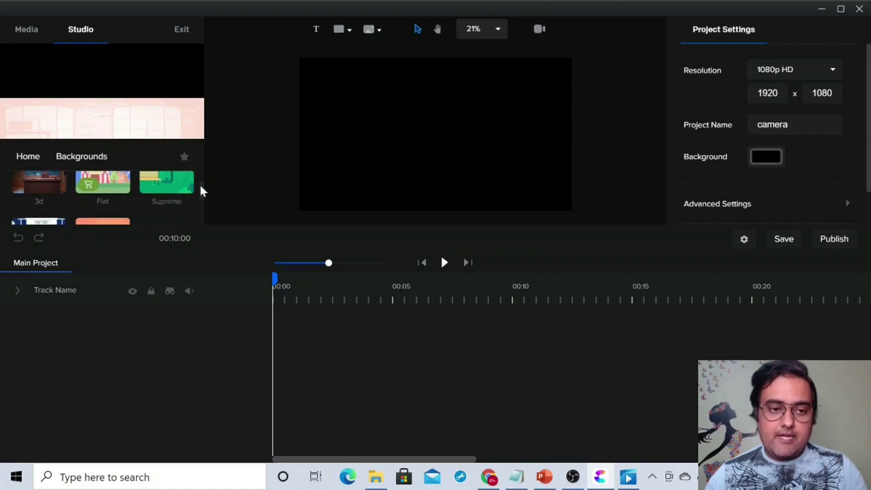
pyautogui.click(27, 195)
pyautogui.click(27, 191)
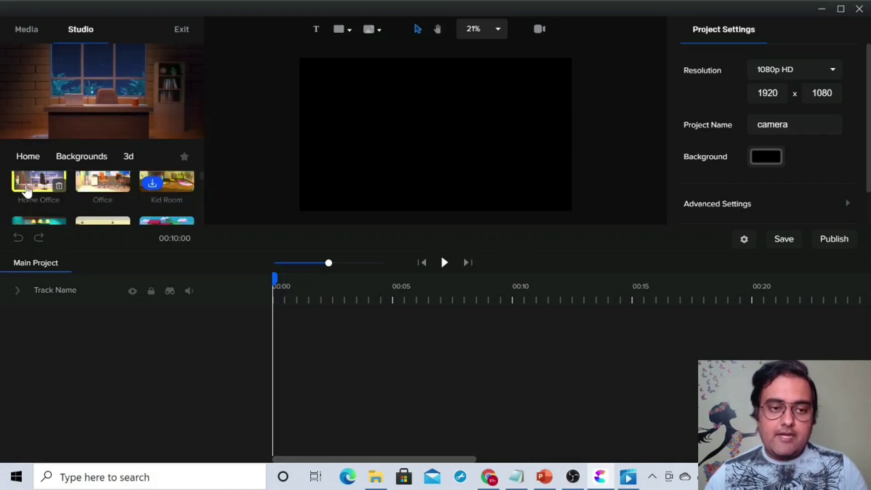
pyautogui.moveTo(28, 191); pyautogui.dragTo(386, 135)
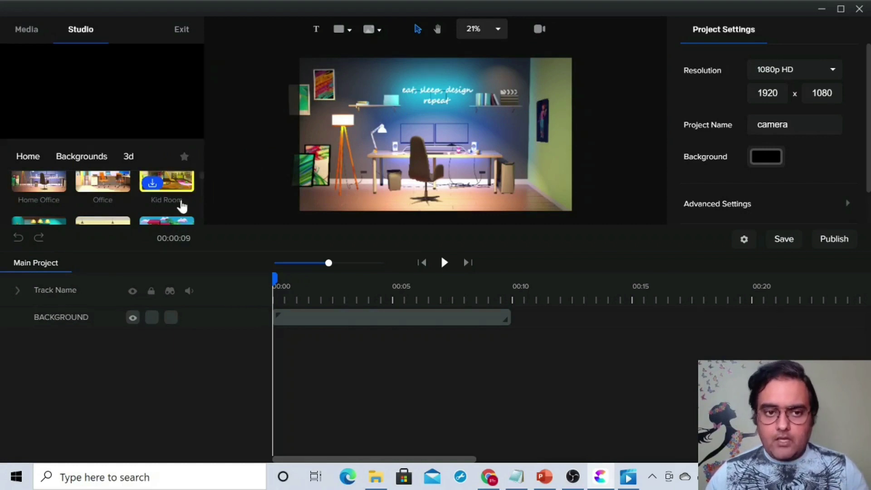
# Add the 3D characters Bruce and Tom from Studio Characters into the office.
pyautogui.click(39, 157)
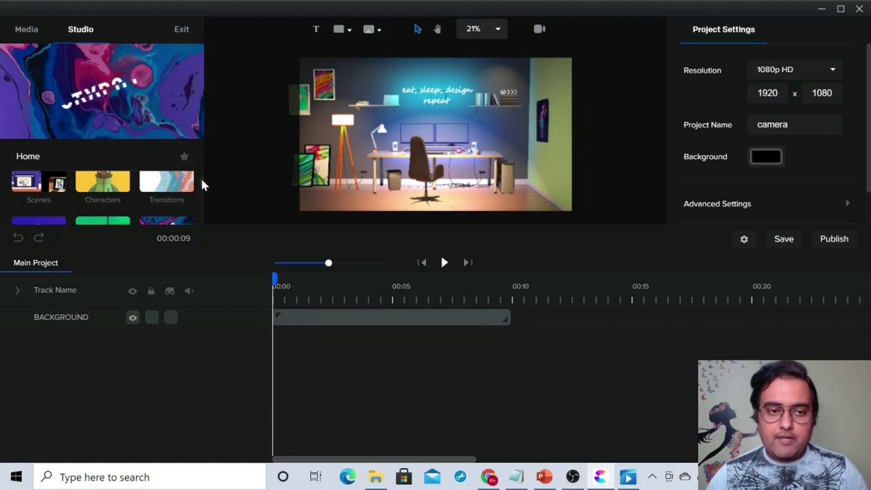
pyautogui.click(111, 187)
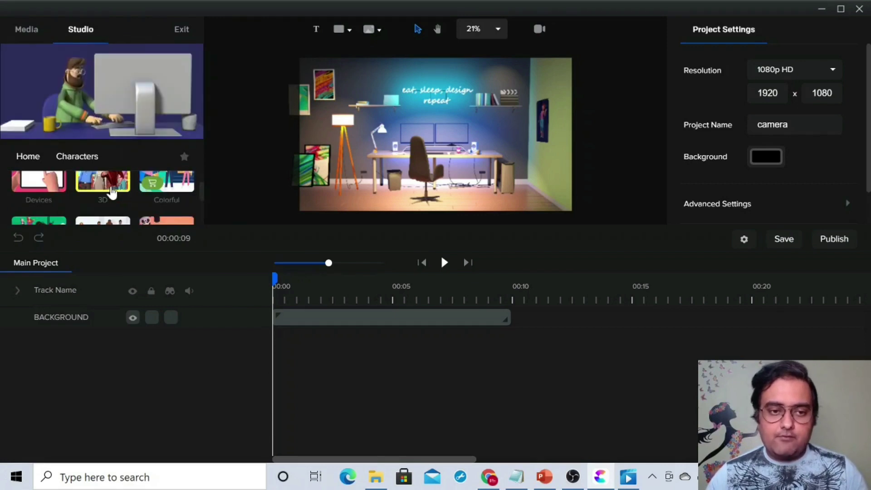
pyautogui.click(110, 191)
pyautogui.moveTo(52, 187); pyautogui.dragTo(379, 157)
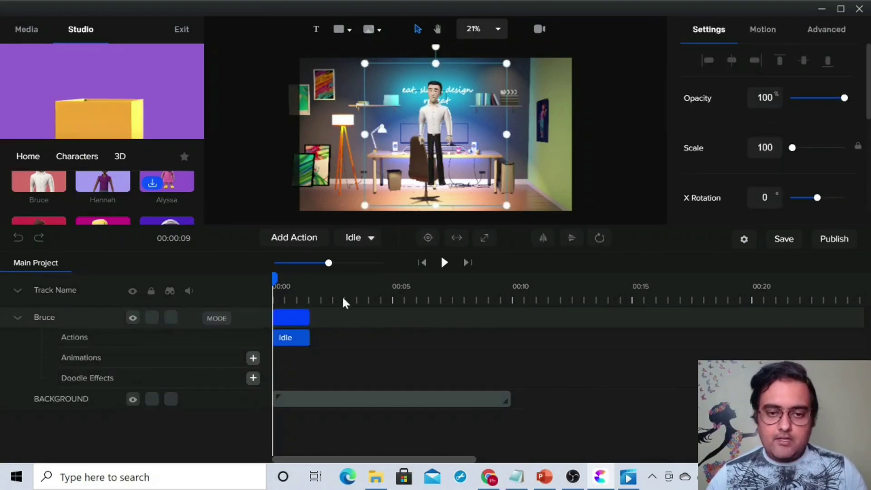
pyautogui.click(316, 303)
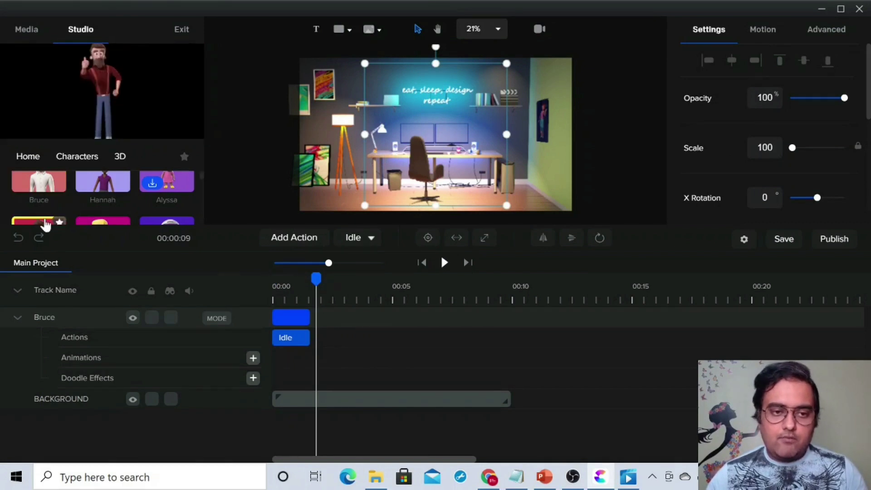
pyautogui.moveTo(45, 222); pyautogui.dragTo(384, 166)
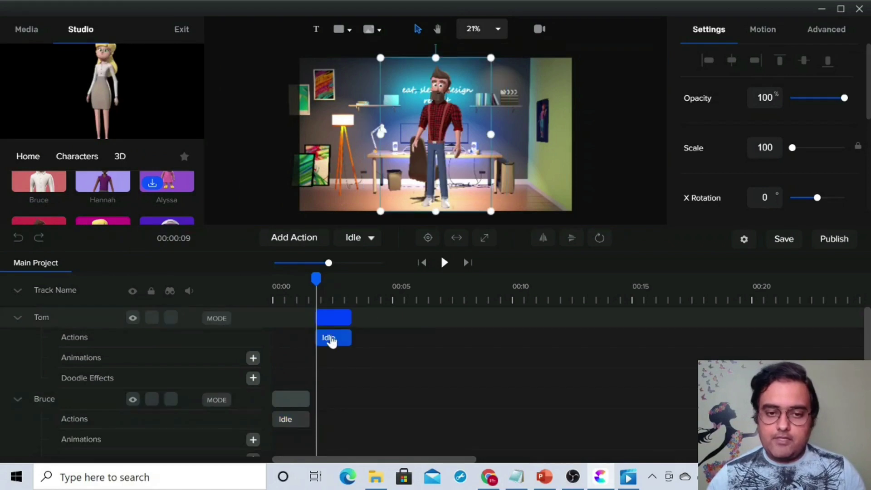
# Start Tom's clip at 00:00, with Tom on the right and Bruce on the left.
pyautogui.click(273, 303)
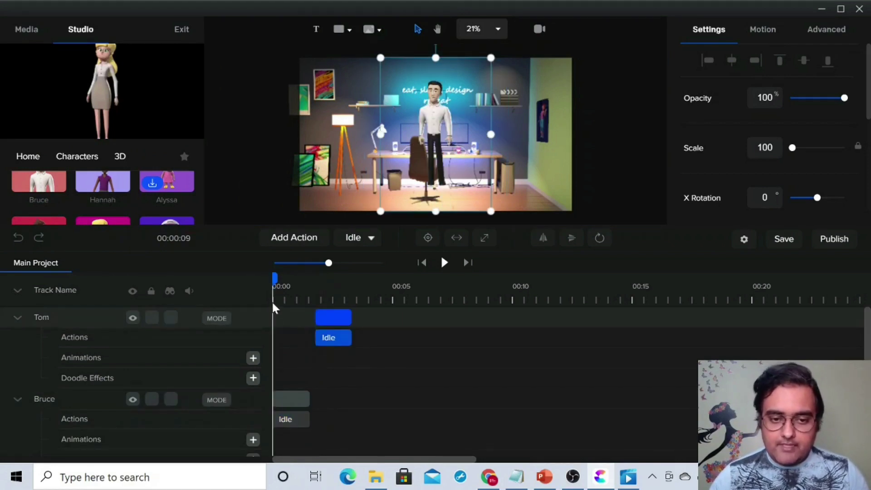
pyautogui.moveTo(333, 316); pyautogui.dragTo(274, 318)
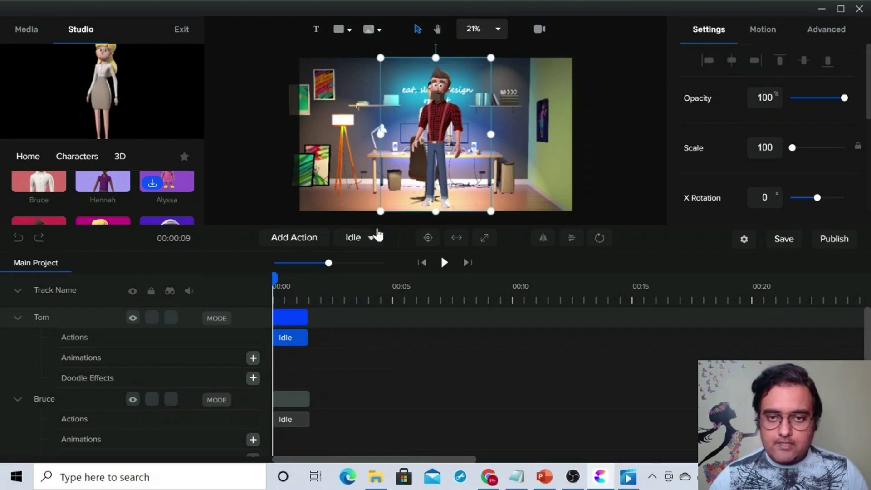
pyautogui.moveTo(434, 129); pyautogui.dragTo(510, 124)
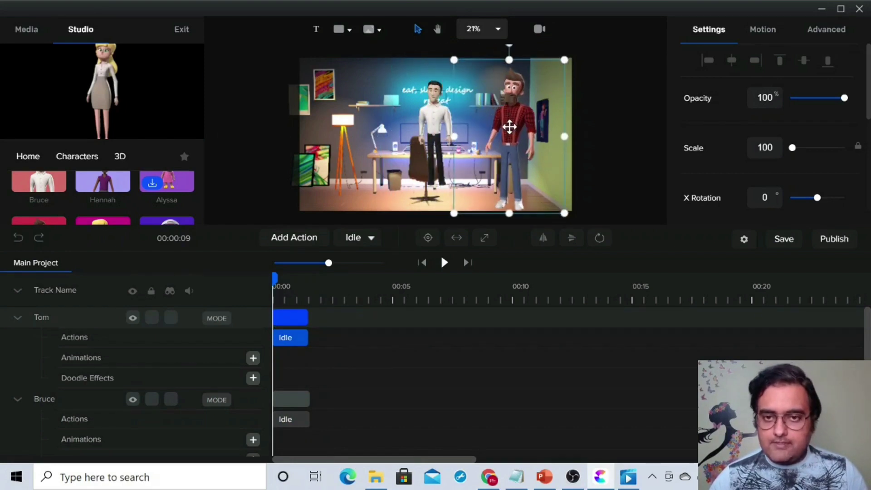
pyautogui.click(432, 130)
pyautogui.moveTo(432, 130); pyautogui.dragTo(333, 131)
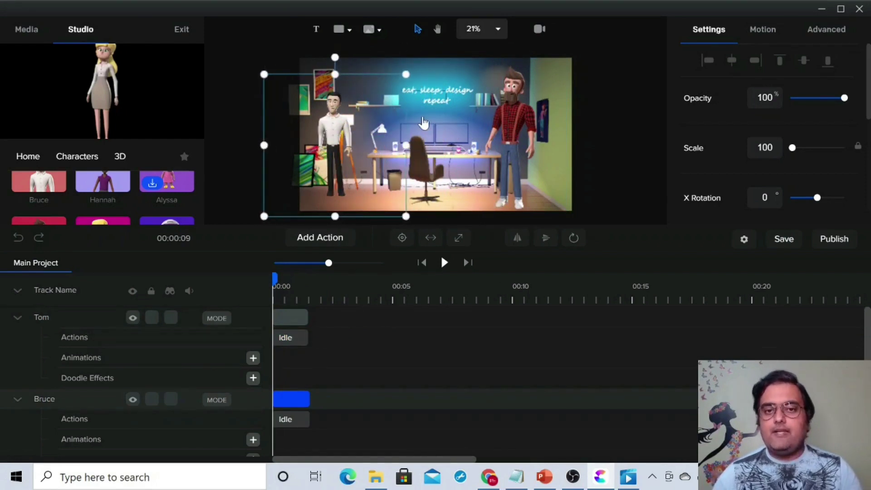
pyautogui.click(421, 118)
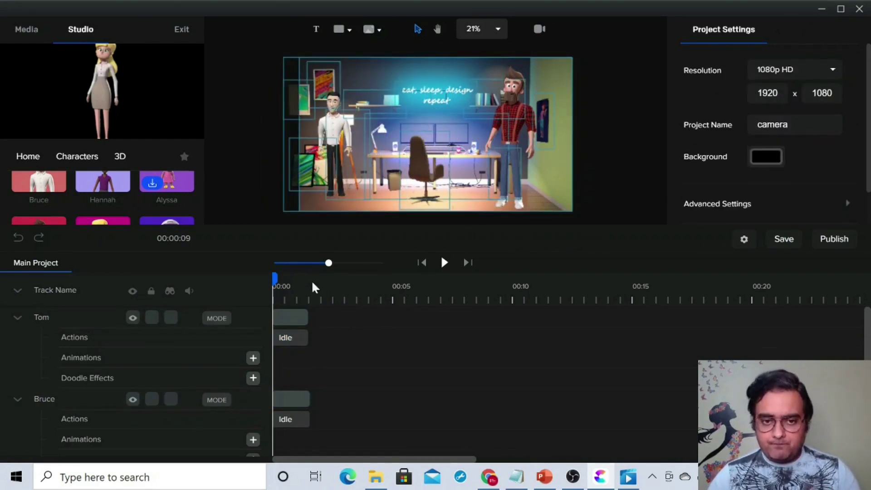
# Extend Tom's track to three Idle actions.
pyautogui.click(294, 319)
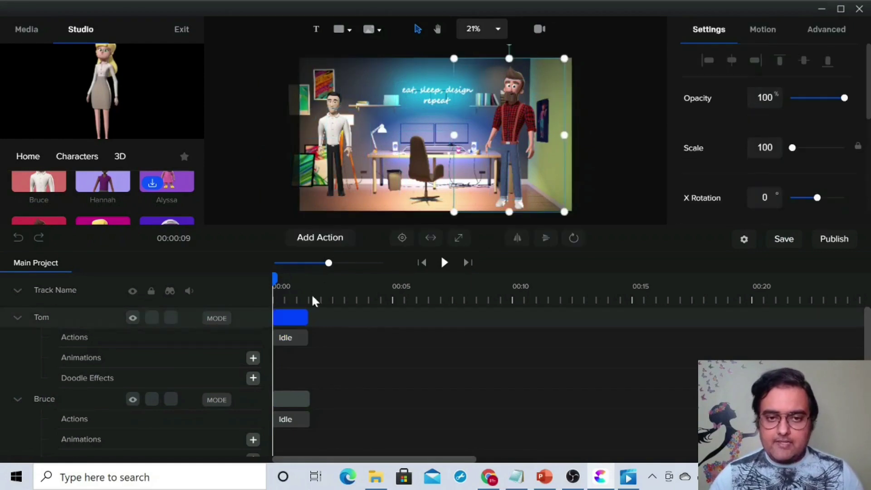
pyautogui.click(350, 239)
pyautogui.click(342, 132)
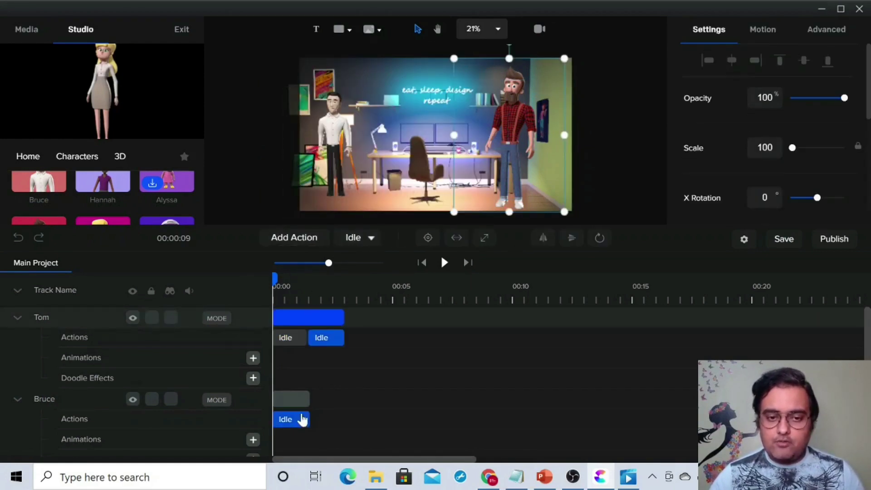
pyautogui.click(322, 241)
pyautogui.click(335, 132)
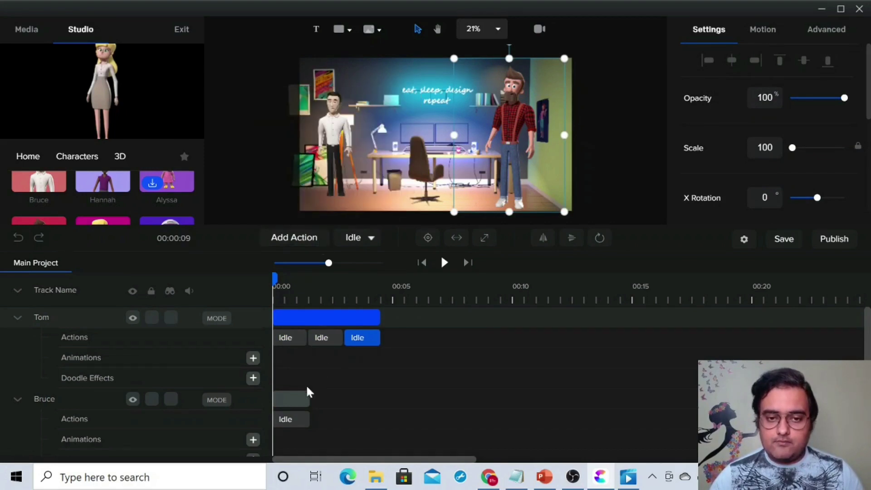
# Extend Bruce's track to three Idle actions.
pyautogui.click(295, 398)
pyautogui.click(320, 237)
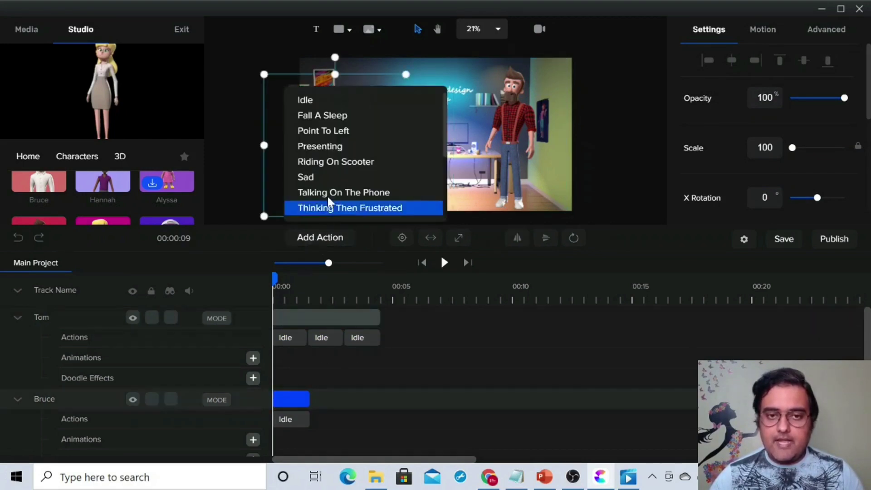
pyautogui.click(340, 100)
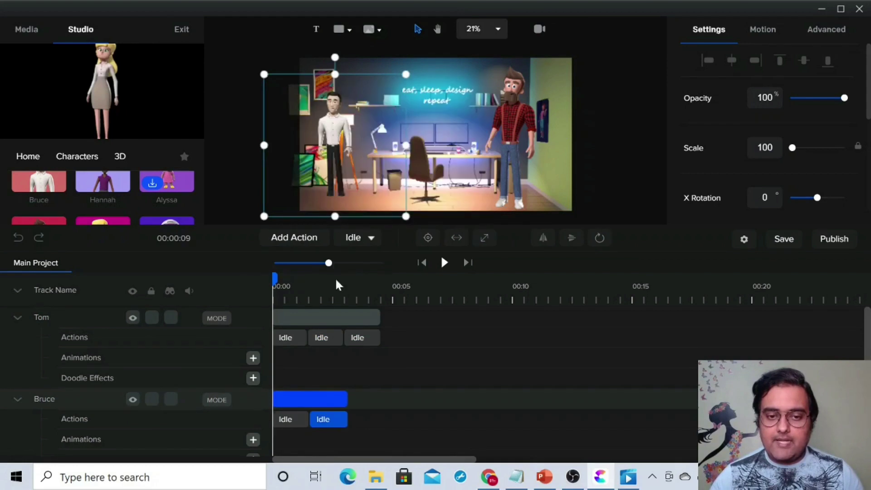
pyautogui.click(303, 397)
pyautogui.click(302, 398)
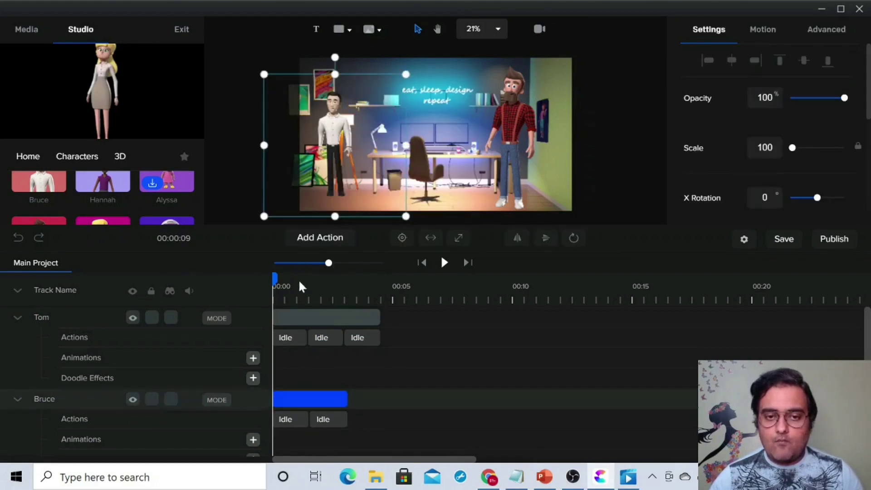
pyautogui.click(315, 239)
pyautogui.click(340, 101)
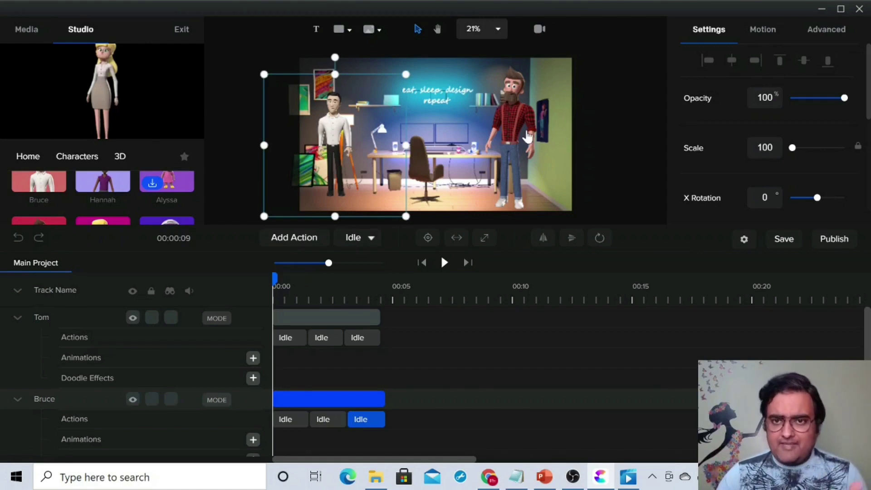
# In camera mode, collapse Tom's track and add a camera keyframe at 00:00.
pyautogui.click(540, 30)
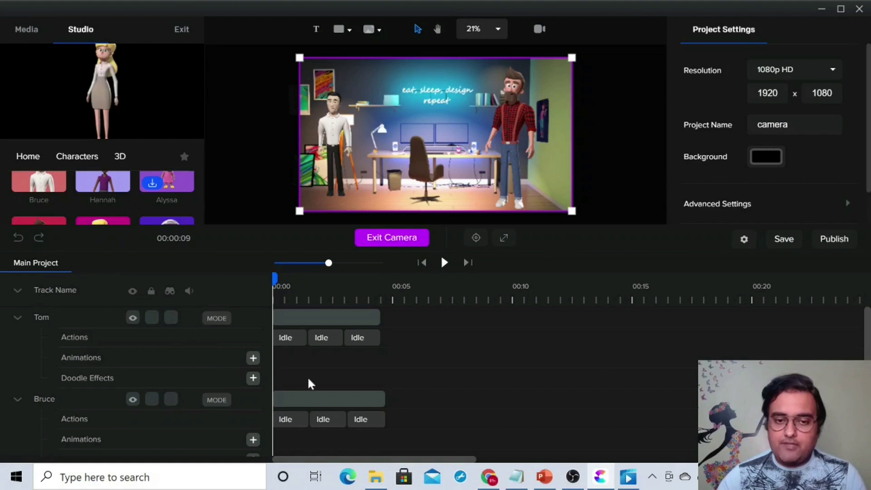
pyautogui.click(17, 318)
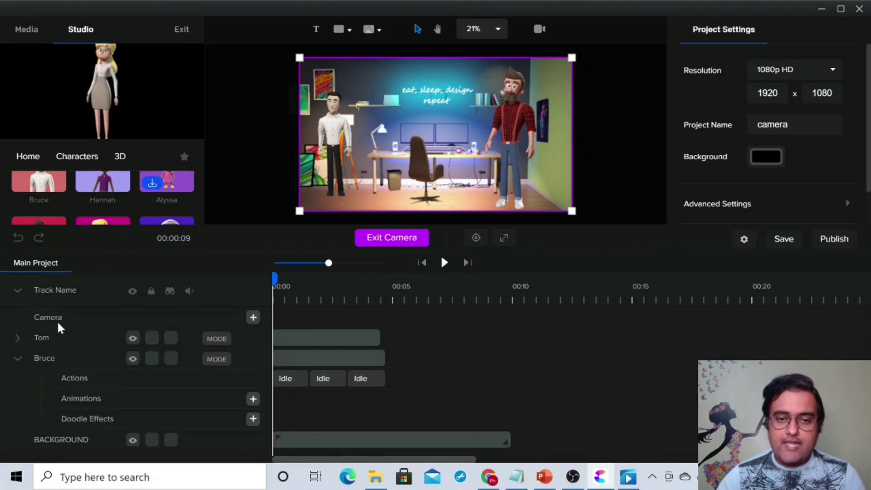
pyautogui.click(254, 321)
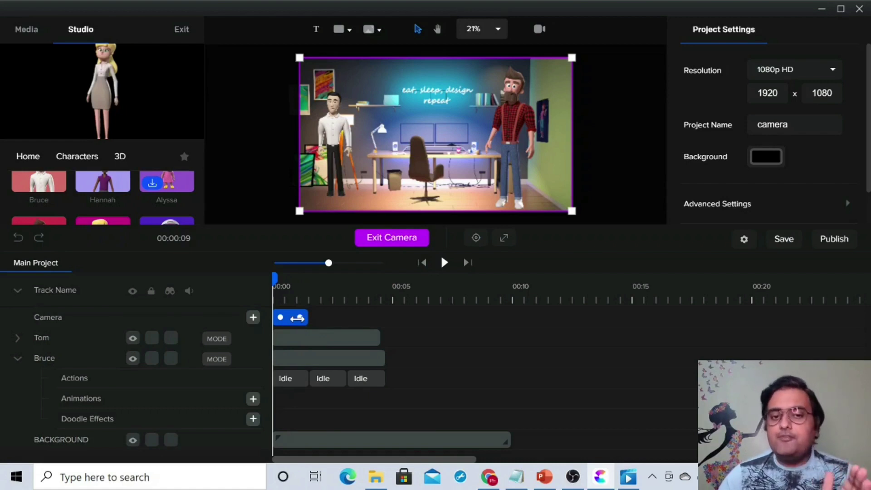
pyautogui.click(308, 291)
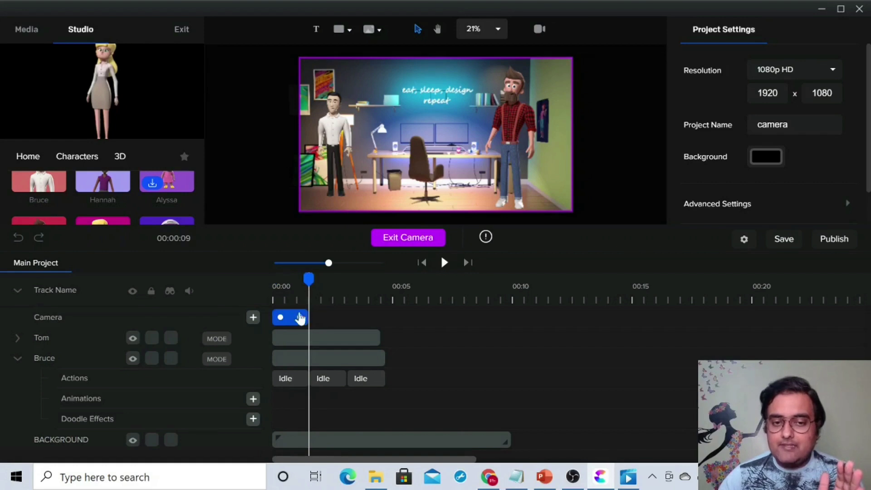
# Frame the camera tightly around Tom at about 00:01 and add a keyframe.
pyautogui.moveTo(309, 280); pyautogui.dragTo(311, 280)
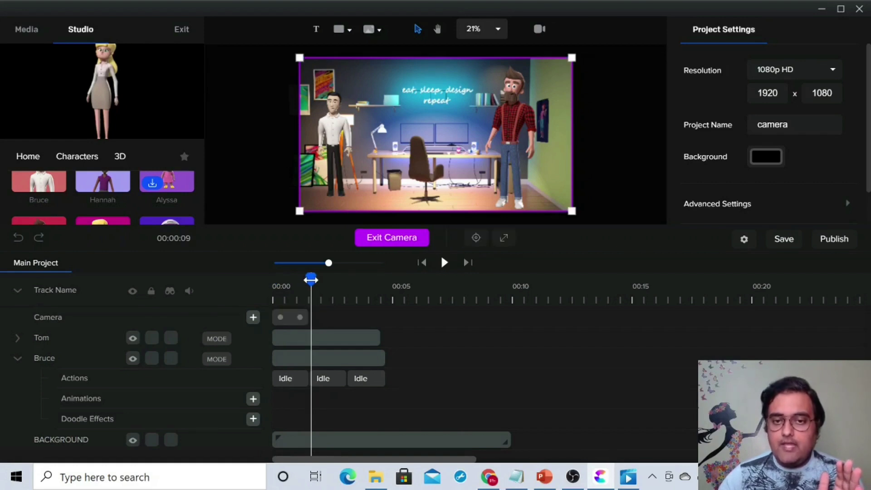
pyautogui.moveTo(572, 211); pyautogui.dragTo(425, 175)
pyautogui.moveTo(445, 141); pyautogui.dragTo(356, 130)
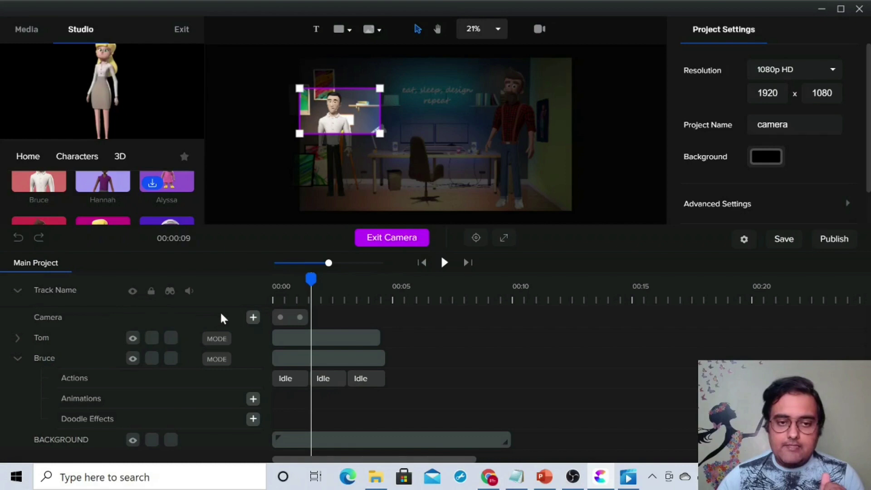
pyautogui.click(252, 317)
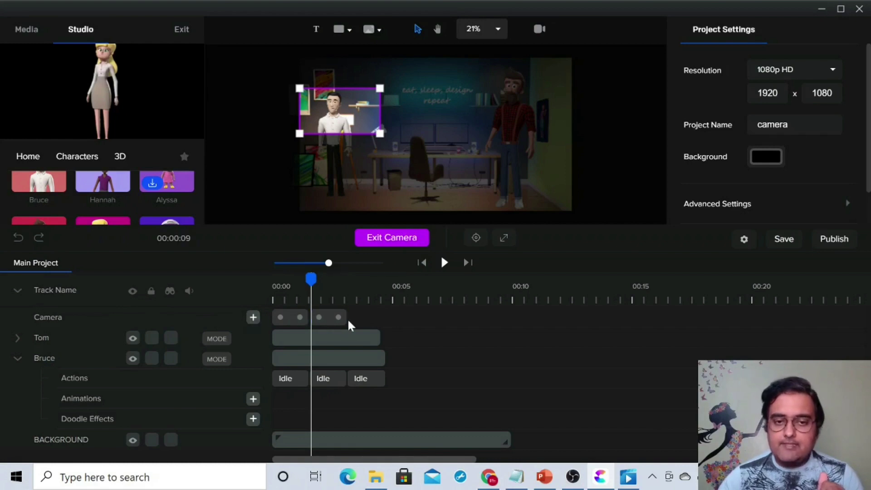
# Pan the camera onto Bruce at 00:03, then Expand Camera to the full room at 00:05.
pyautogui.click(349, 304)
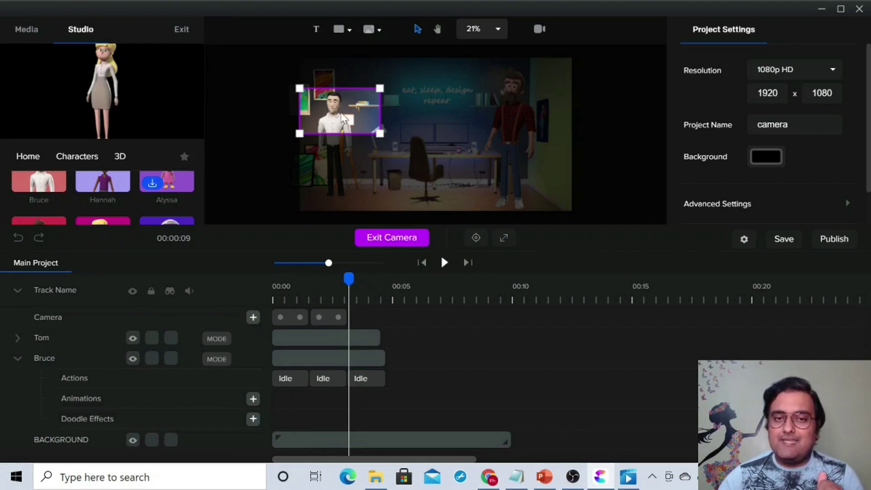
pyautogui.moveTo(342, 111); pyautogui.dragTo(520, 90)
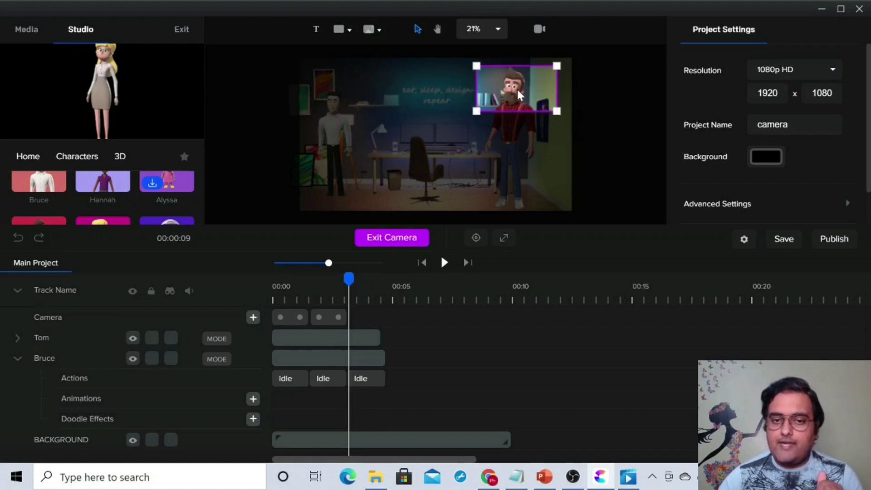
pyautogui.click(254, 318)
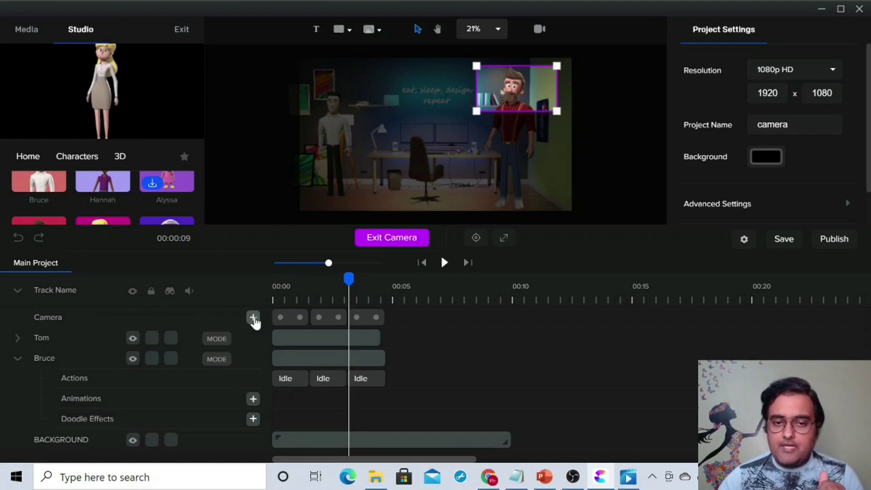
pyautogui.click(386, 303)
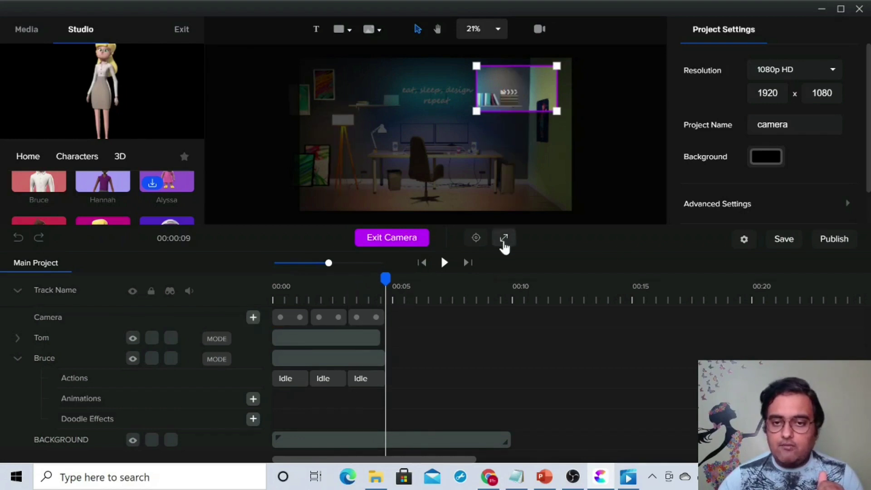
pyautogui.click(505, 241)
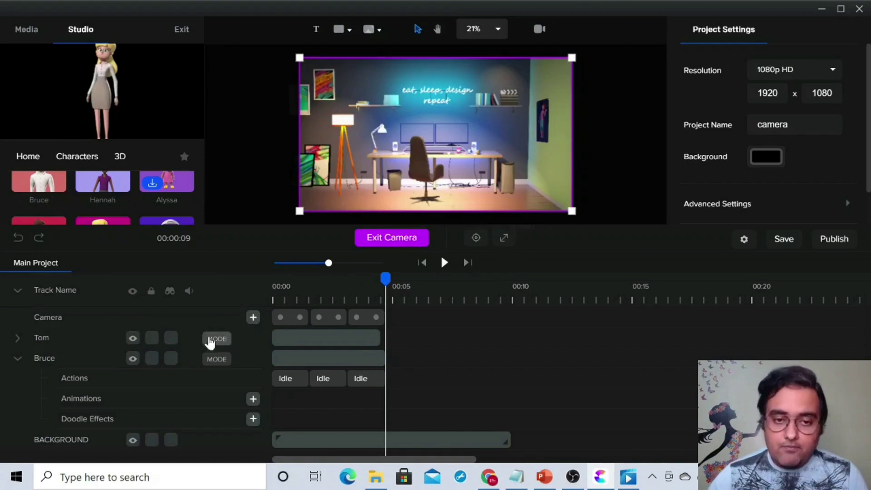
pyautogui.click(273, 293)
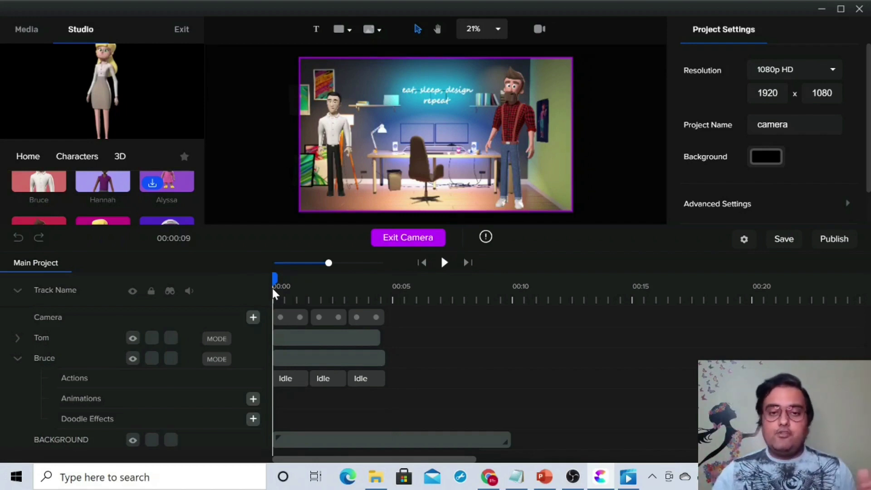
# Exit camera mode, rewind to 00:00, and play then pause the camera animation.
pyautogui.click(411, 239)
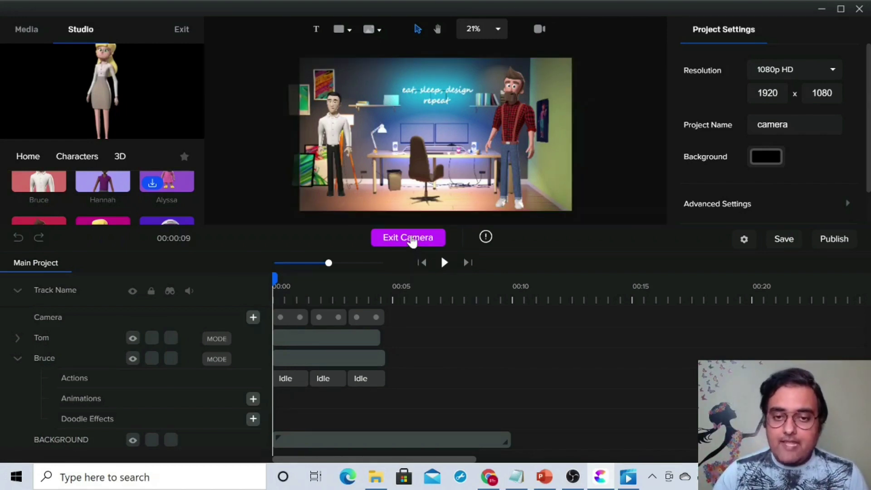
pyautogui.click(391, 307)
pyautogui.click(276, 300)
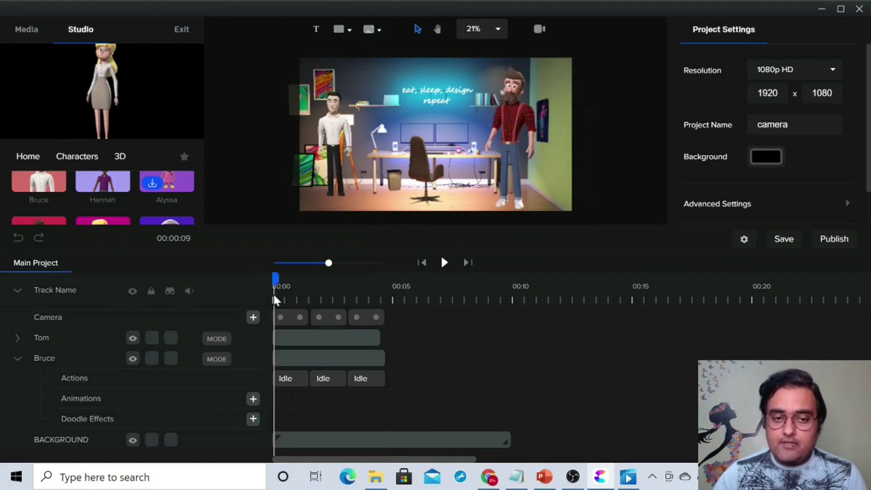
pyautogui.click(444, 263)
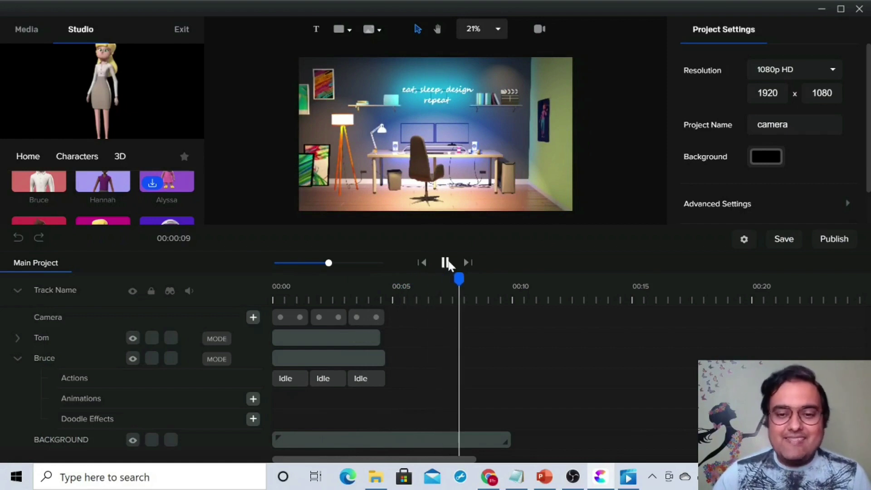
pyautogui.click(448, 264)
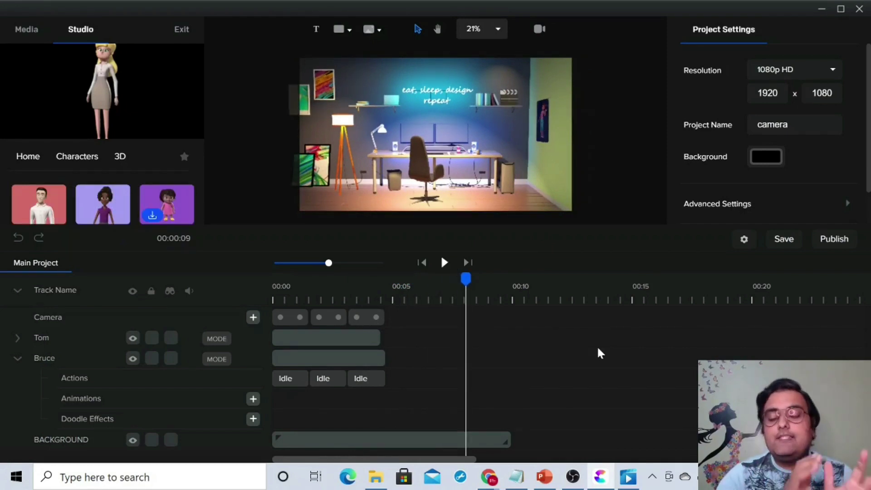
# Minimize CreateStudio and load createstudio.com in a new Chrome tab.
pyautogui.click(822, 10)
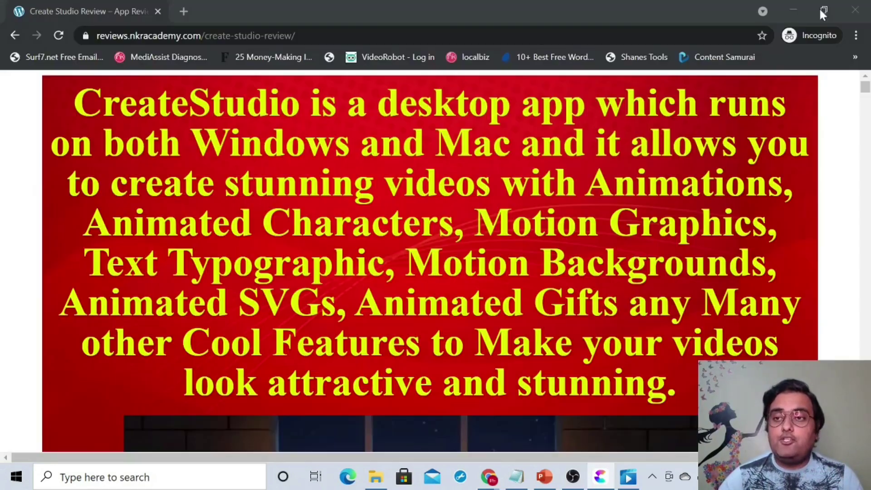
pyautogui.click(183, 11)
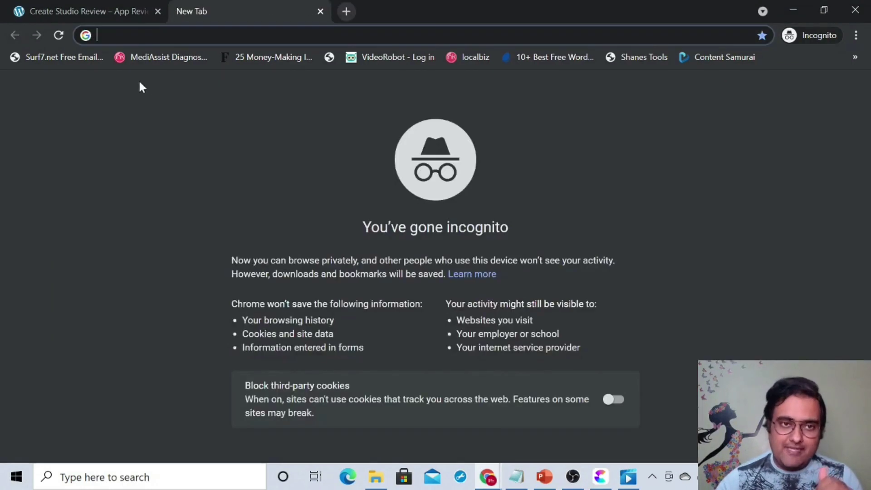
pyautogui.write('createstudio.com')
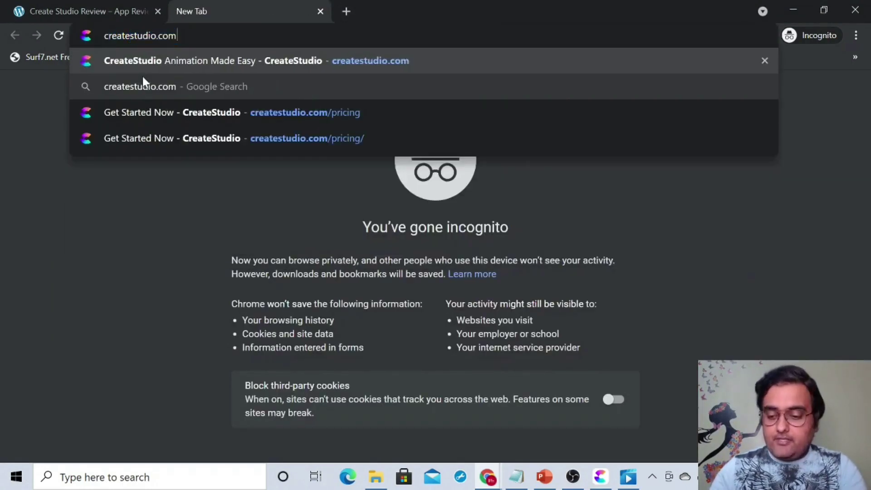
pyautogui.press('Return')
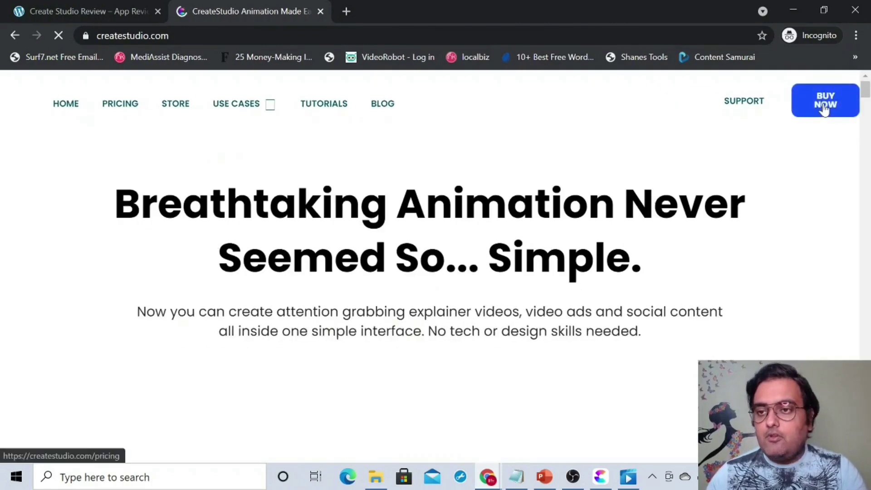
# Browse the pricing page's $99/year and $299/year plans, then return to the Create Studio Review tab.
pyautogui.click(825, 101)
pyautogui.scroll(-4, 817, 110)
pyautogui.moveTo(869, 131)
pyautogui.mouseDown()
pyautogui.moveTo(870, 259)
pyautogui.moveTo(869, 132)
pyautogui.mouseUp()
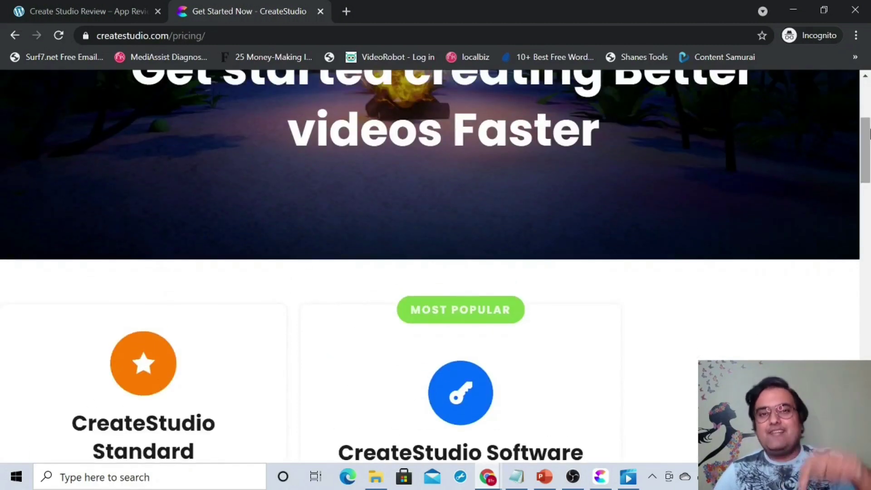
pyautogui.click(101, 8)
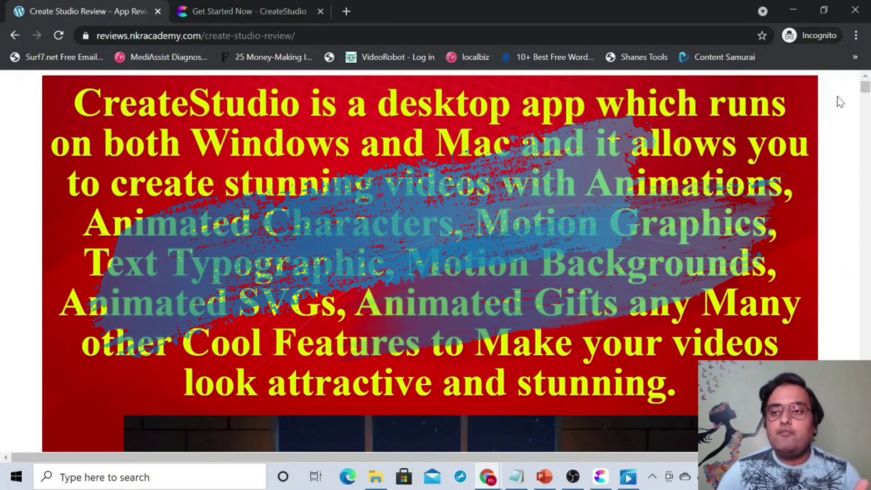
# Scroll the review page down past the reseller-pack bonus package to the Instant Bonus Delivery text.
pyautogui.moveTo(866, 87); pyautogui.dragTo(869, 126)
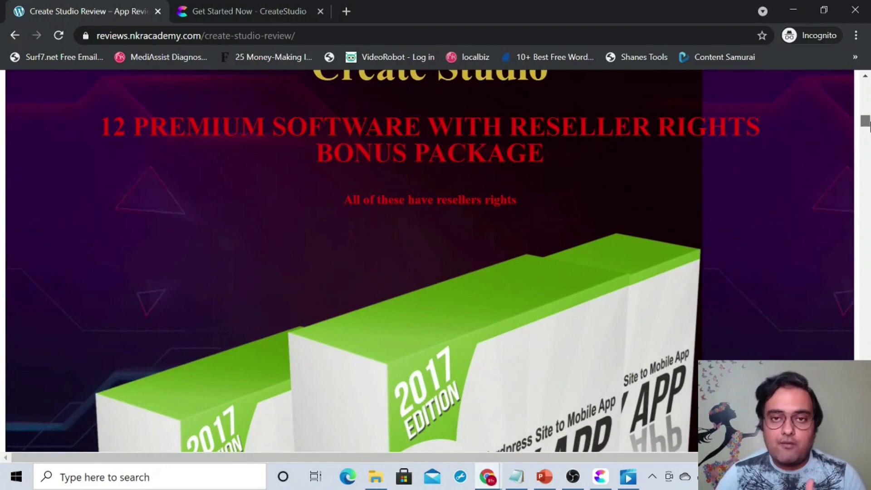
pyautogui.moveTo(869, 123); pyautogui.dragTo(868, 403)
pyautogui.scroll(1, 430, 227)
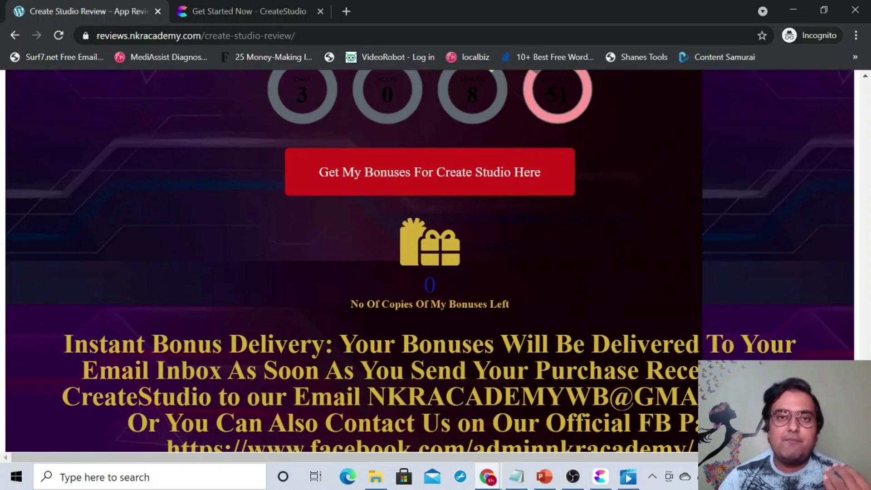
pyautogui.scroll(-6, 430, 261)
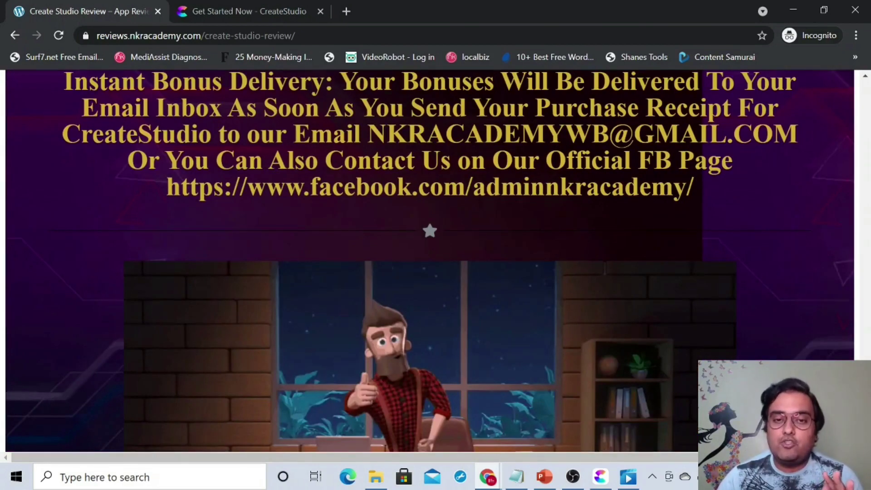
# Highlight the bonus delivery email address, then scroll down to the CreateStudio FAQ section.
pyautogui.moveTo(369, 135); pyautogui.dragTo(799, 142)
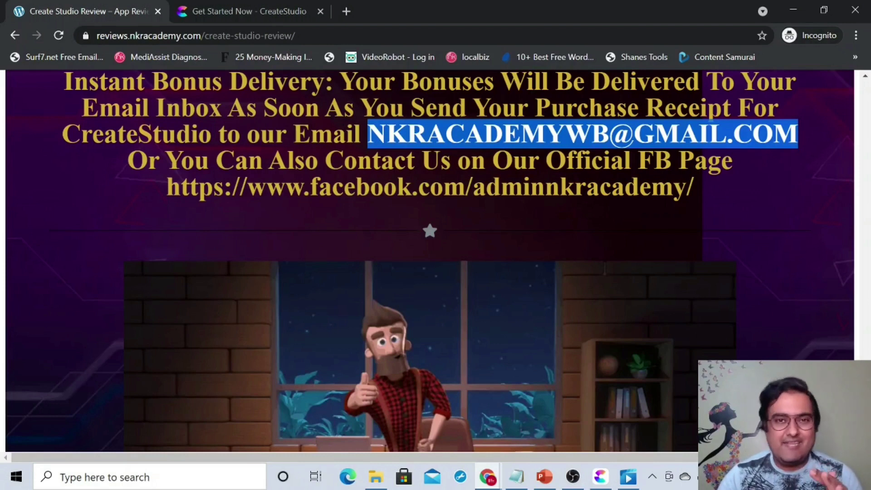
pyautogui.scroll(-15, 430, 261)
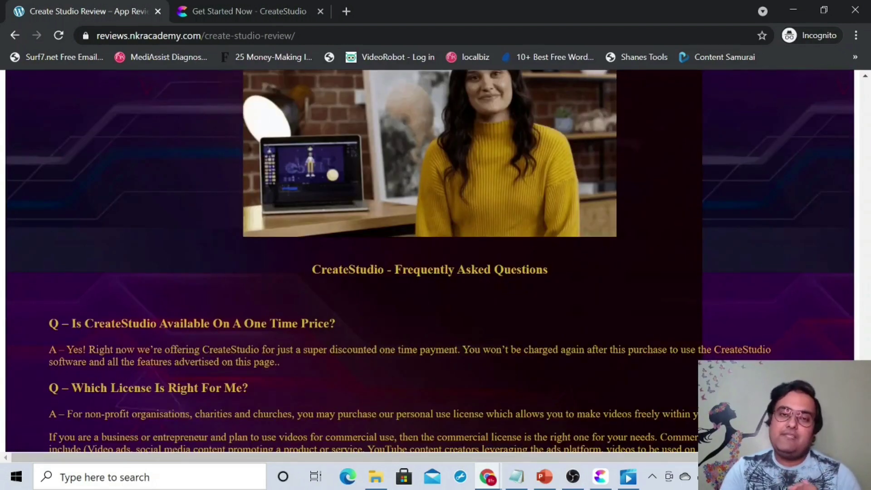